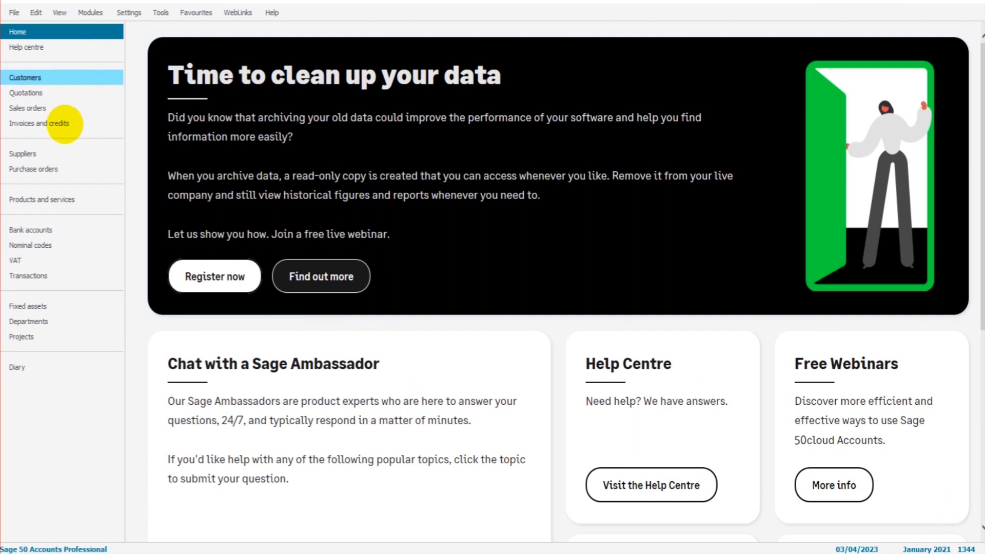
# Enter a bank payment from account 1200: reference 987, nominal code 4000 Bar Sales, net 10000.
pyautogui.click(54, 230)
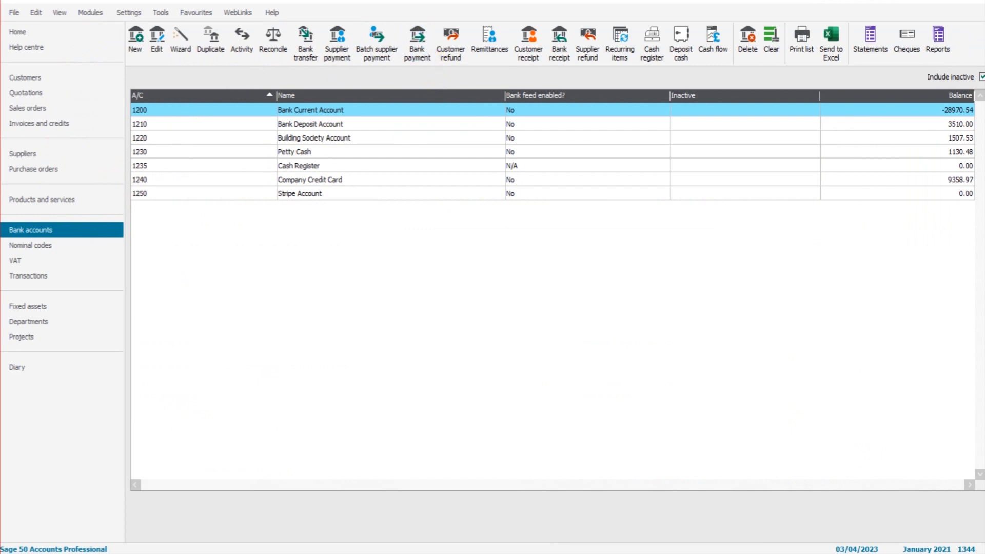
pyautogui.click(416, 44)
pyautogui.press('Tab')
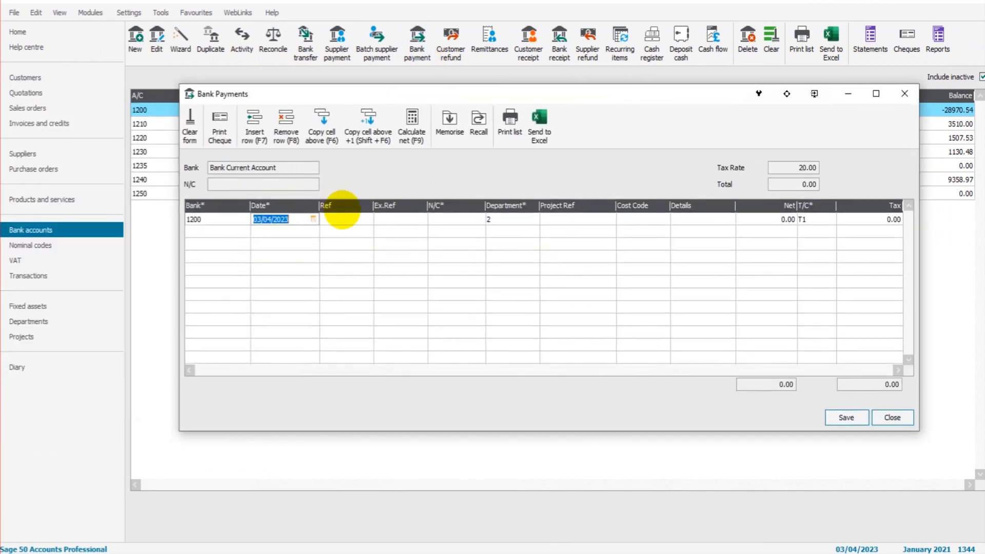
pyautogui.press('Tab')
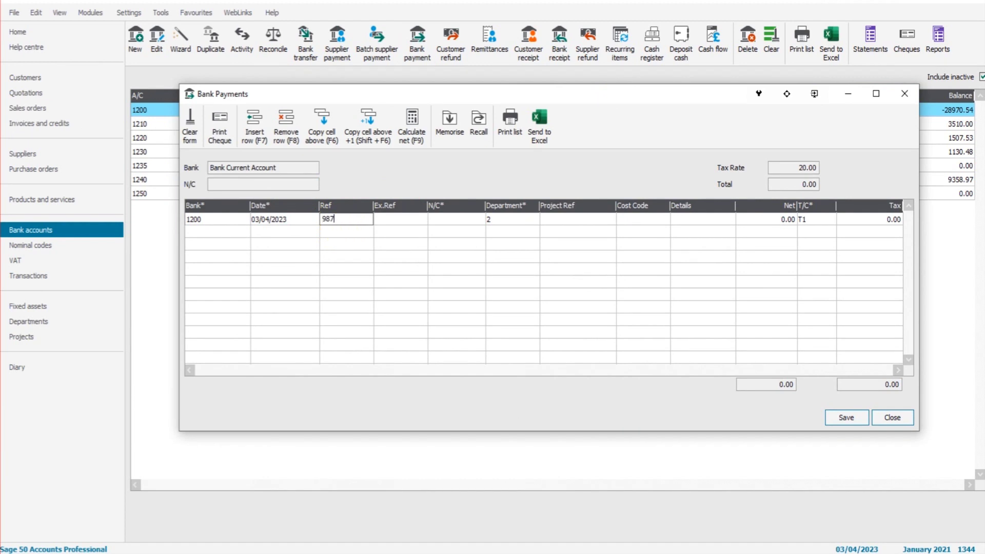
pyautogui.press('Tab')
pyautogui.click(479, 219)
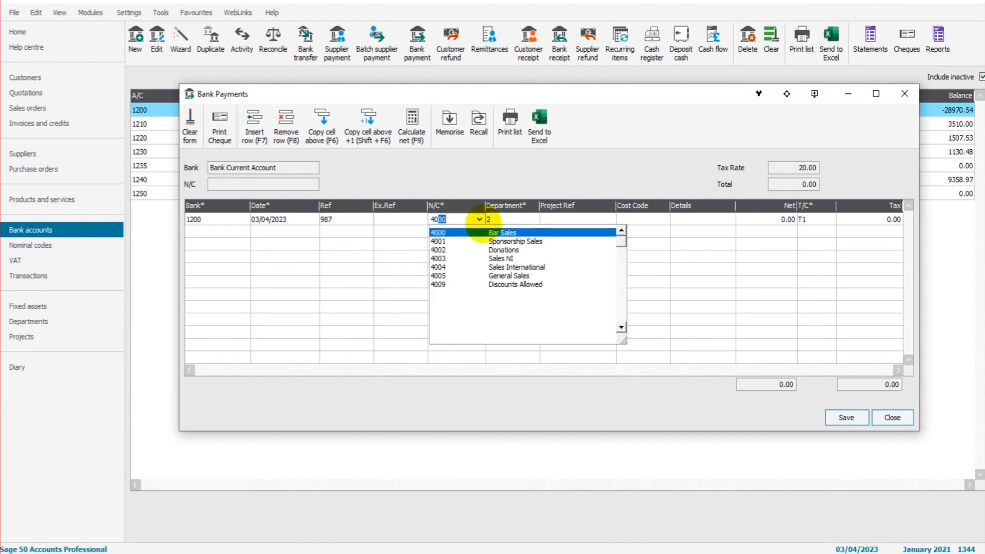
pyautogui.click(582, 234)
pyautogui.press('Tab')
pyautogui.press('Tab')
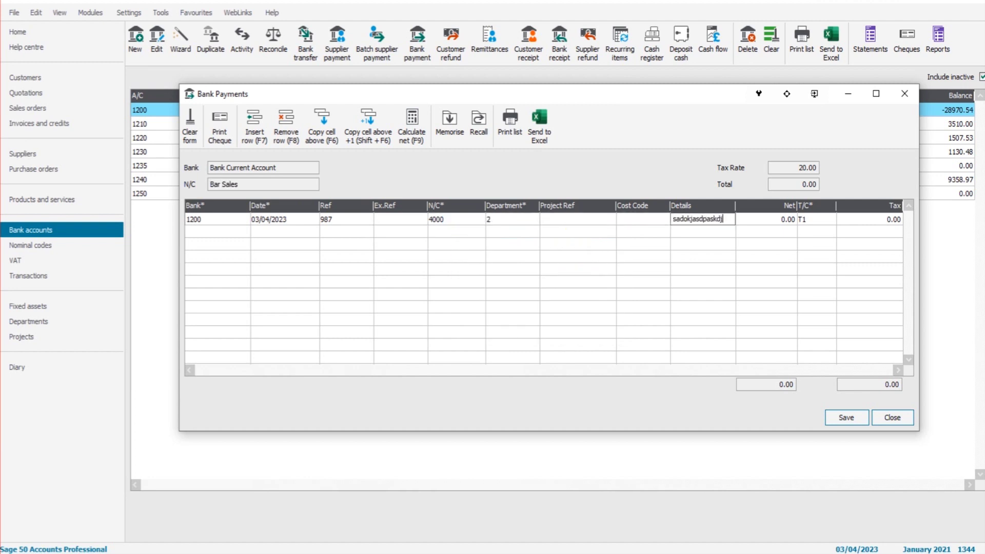
pyautogui.press('Tab')
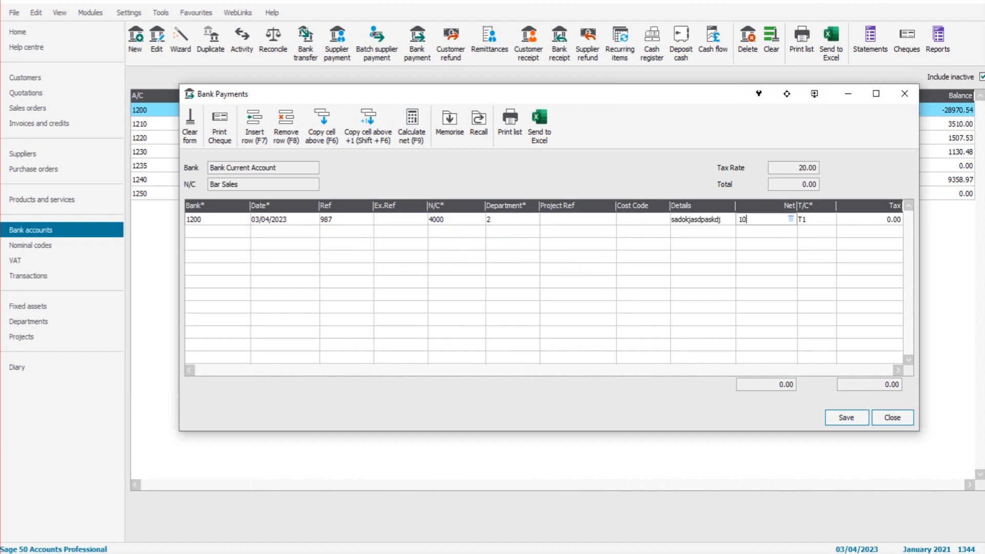
pyautogui.press('Tab')
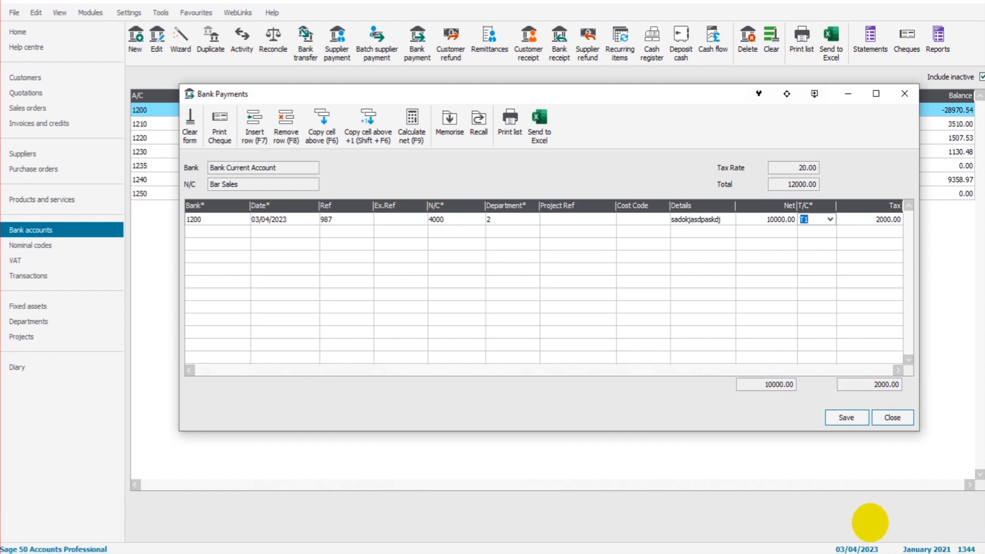
# Save the 10000.00 payment, accepting the out-of-year date warning, and close the entry window.
pyautogui.click(847, 418)
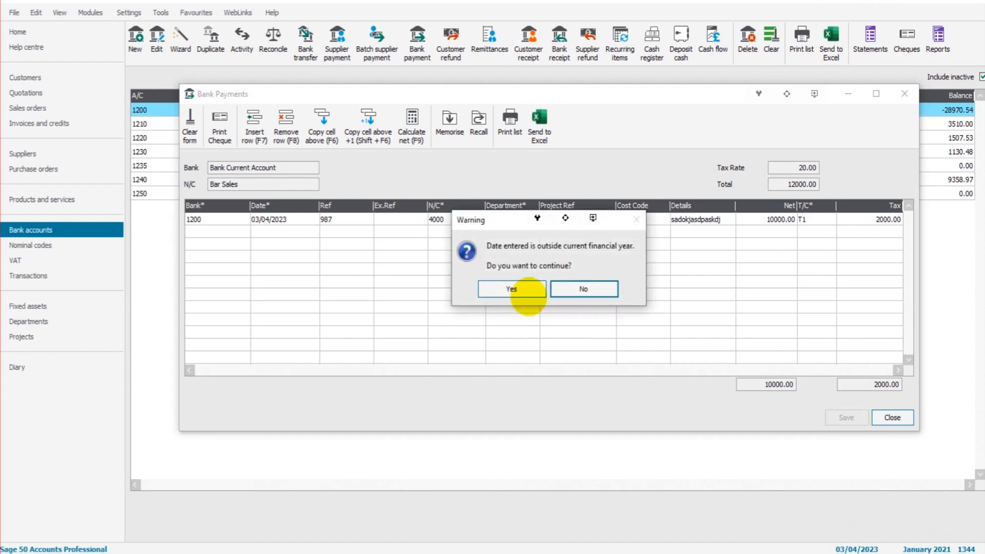
pyautogui.click(515, 289)
pyautogui.click(904, 93)
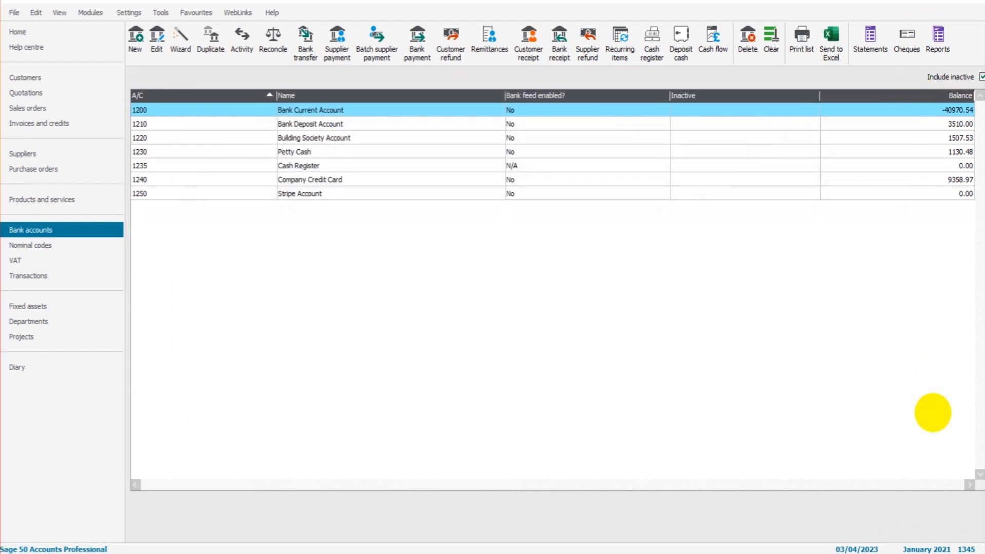
pyautogui.moveTo(945, 403); pyautogui.dragTo(960, 538)
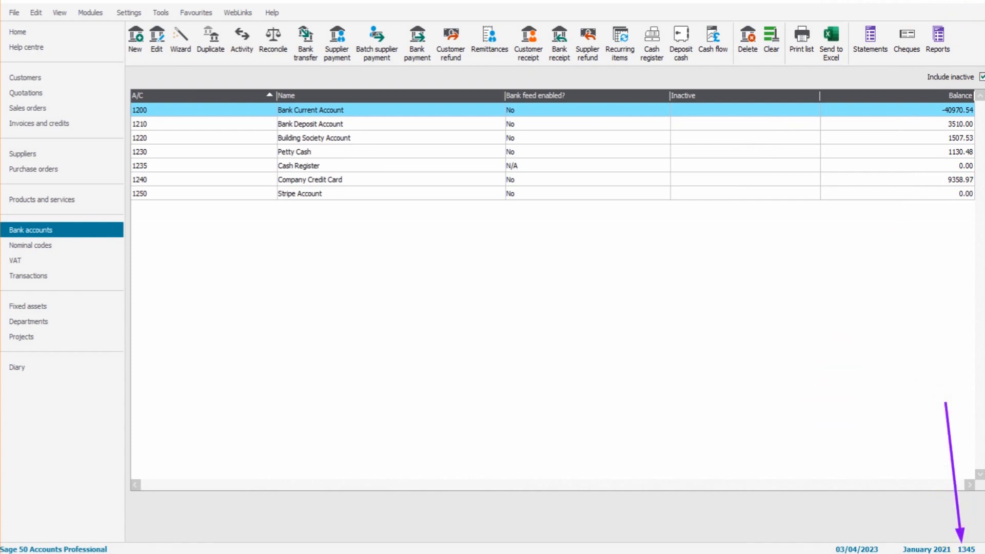
# Show the Transactions list sorted by number and jump to the newest record, payment 1345.
pyautogui.click(937, 35)
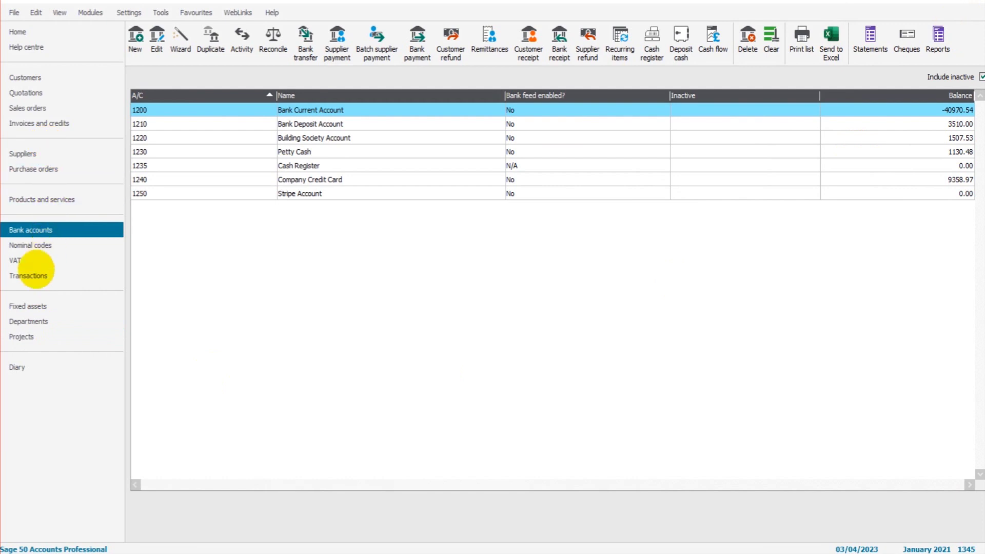
pyautogui.click(39, 276)
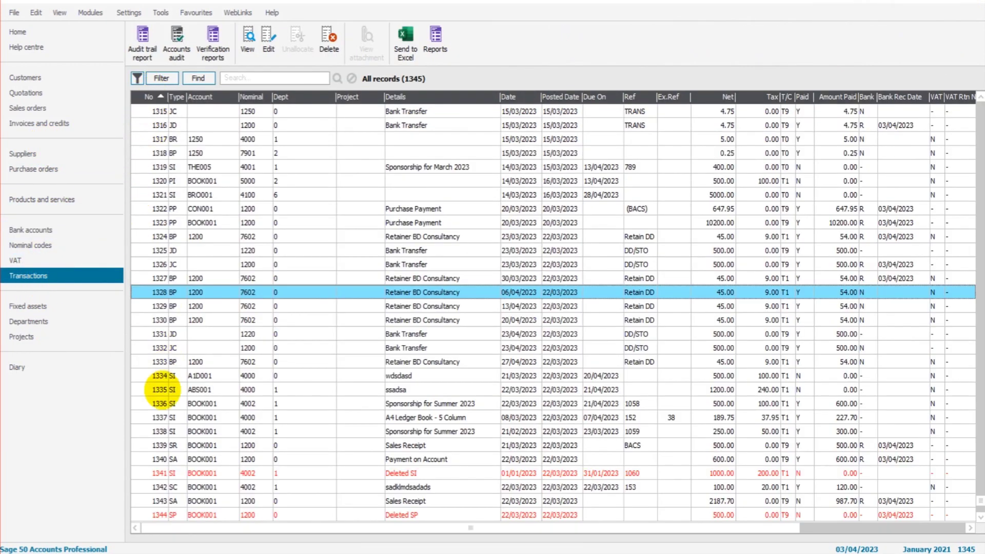
pyautogui.click(147, 97)
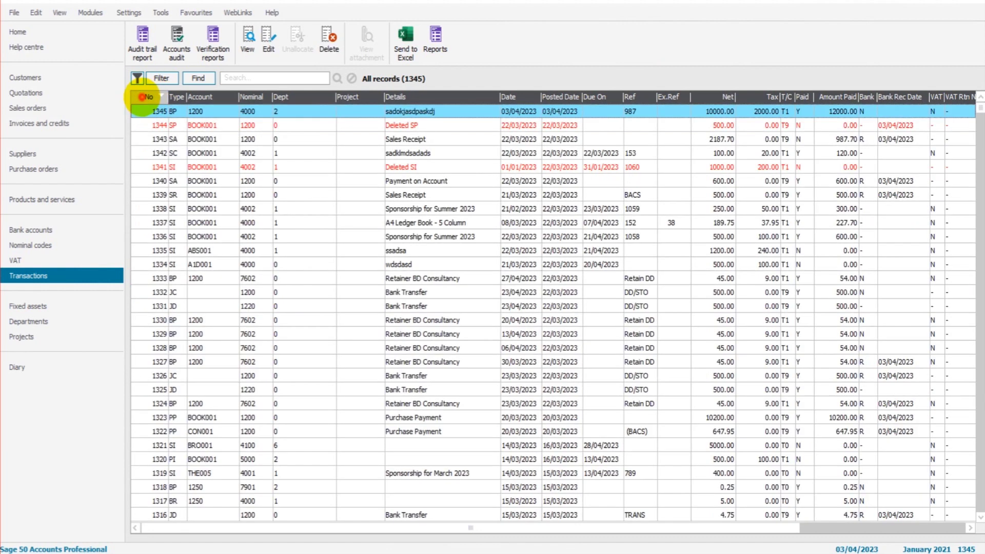
pyautogui.click(147, 97)
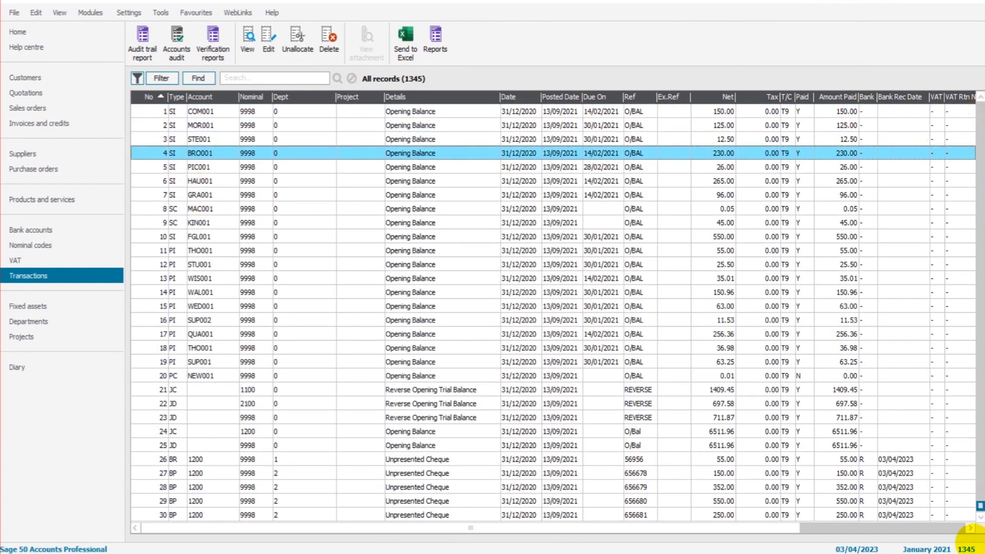
pyautogui.hotkey('ctrl', 'End')
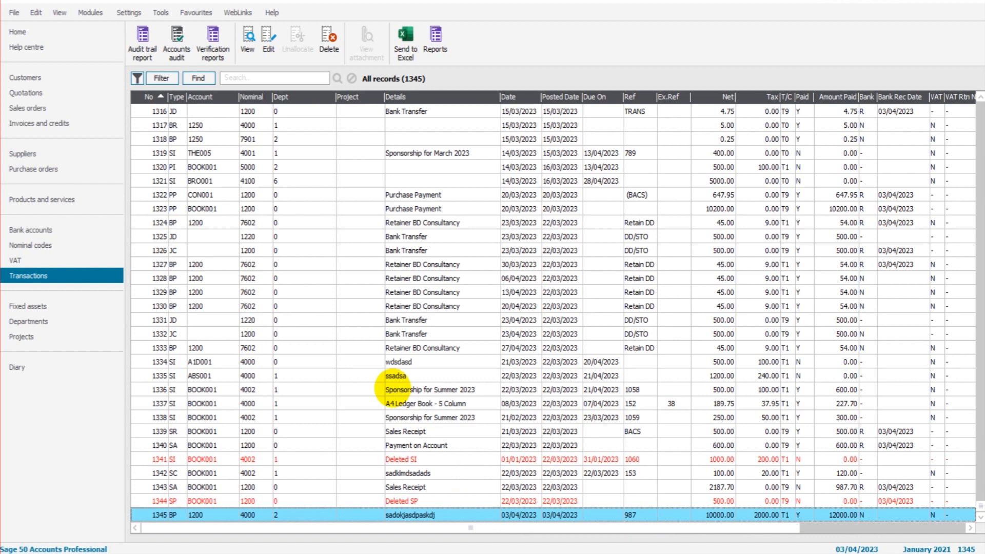
pyautogui.click(21, 278)
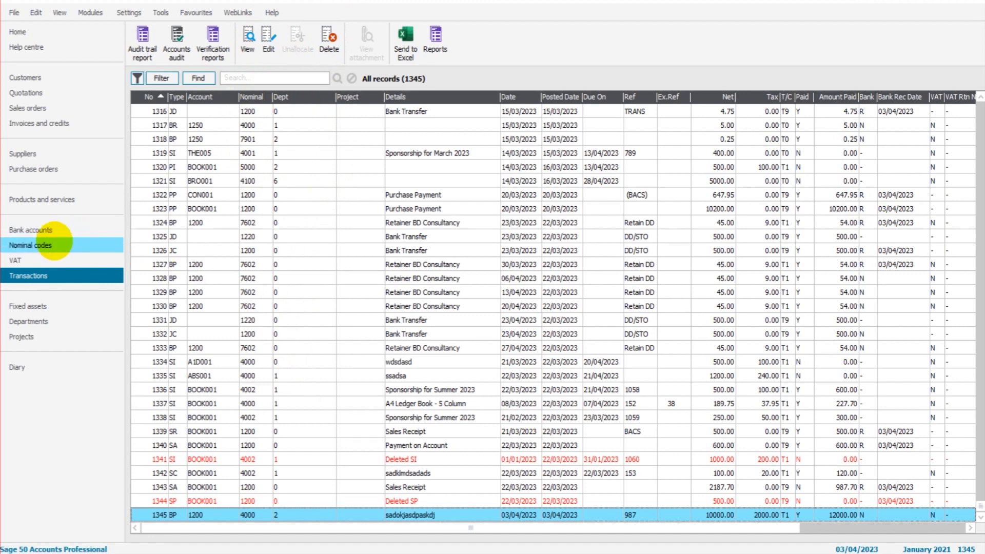
pyautogui.click(53, 78)
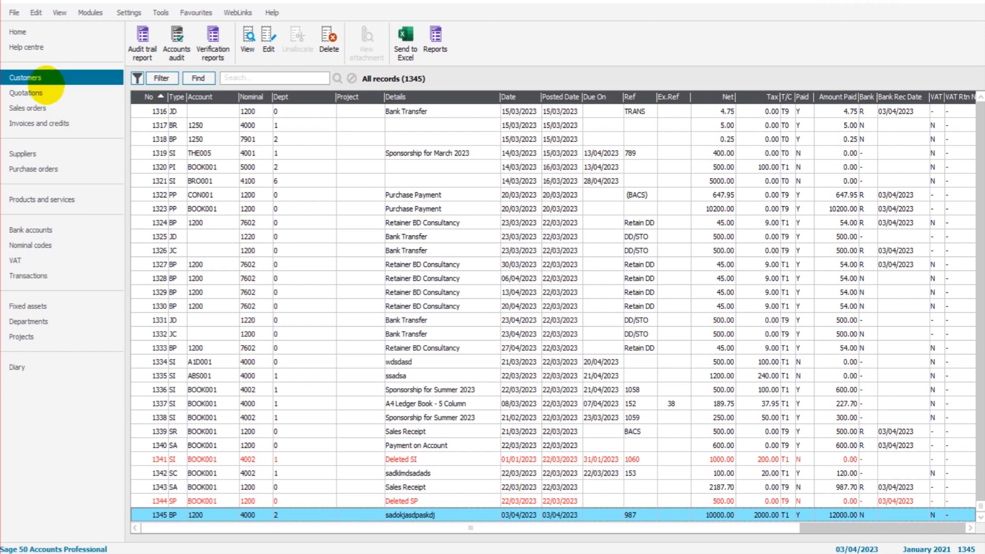
# Inspect two customers' transaction activity, returning to the Transactions list after each.
pyautogui.click(280, 168)
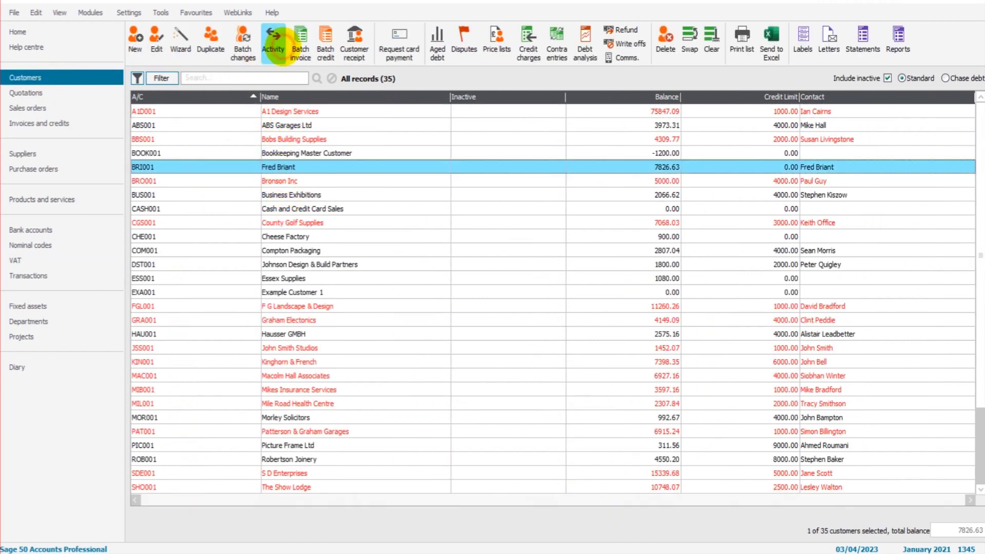
pyautogui.click(273, 43)
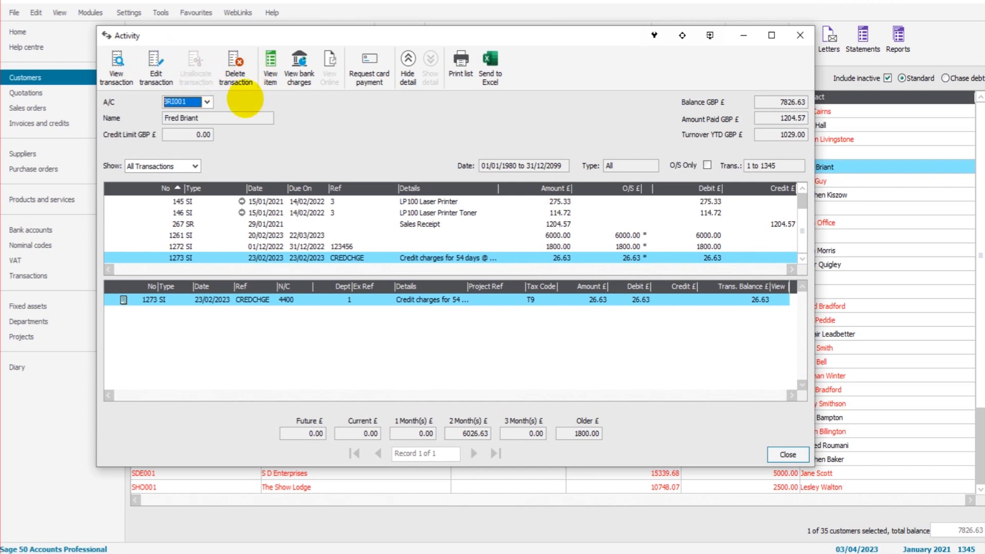
pyautogui.click(277, 256)
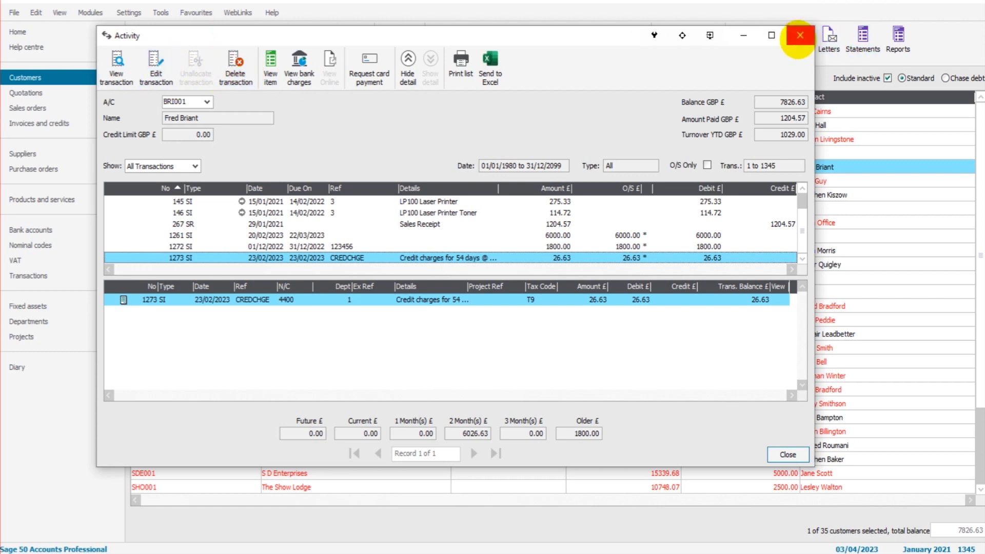
pyautogui.click(798, 38)
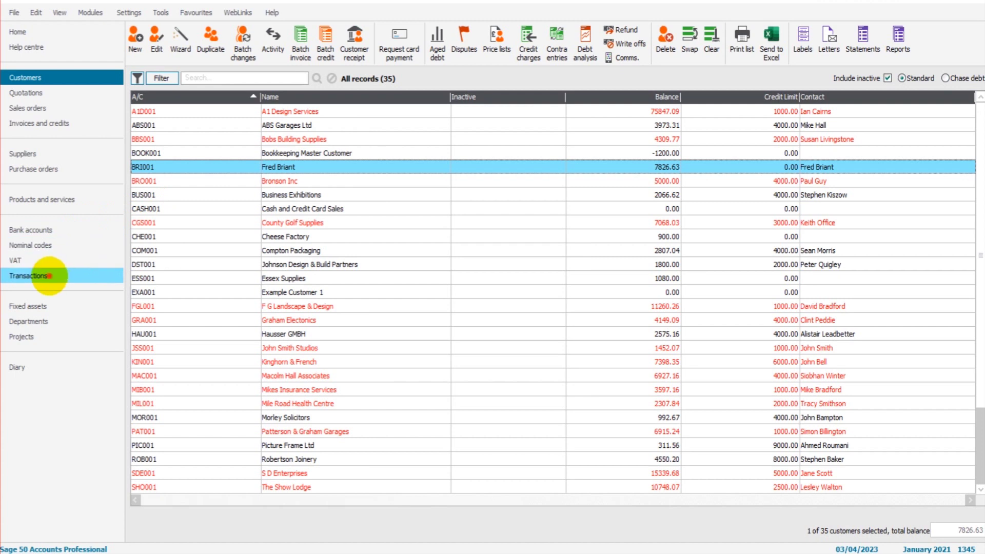
pyautogui.click(62, 276)
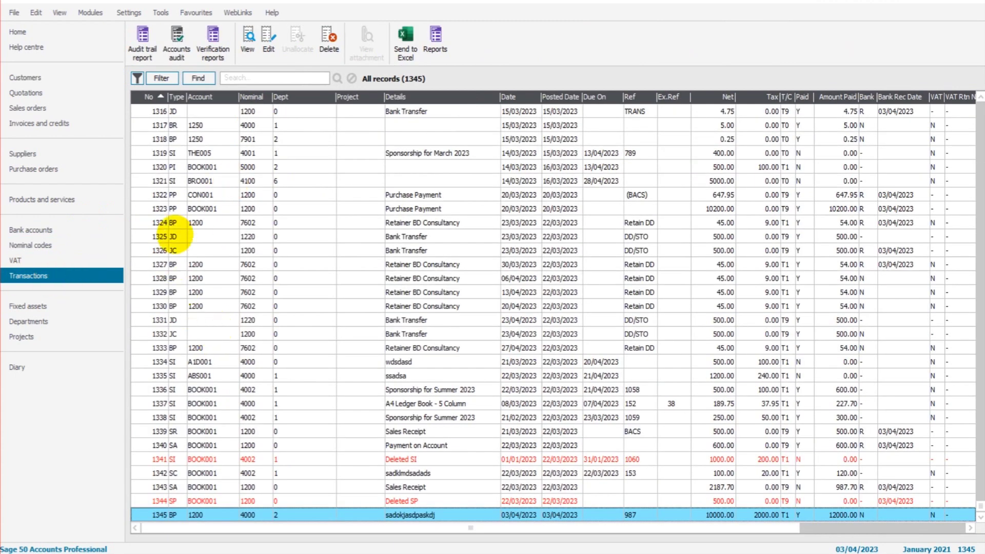
pyautogui.click(31, 77)
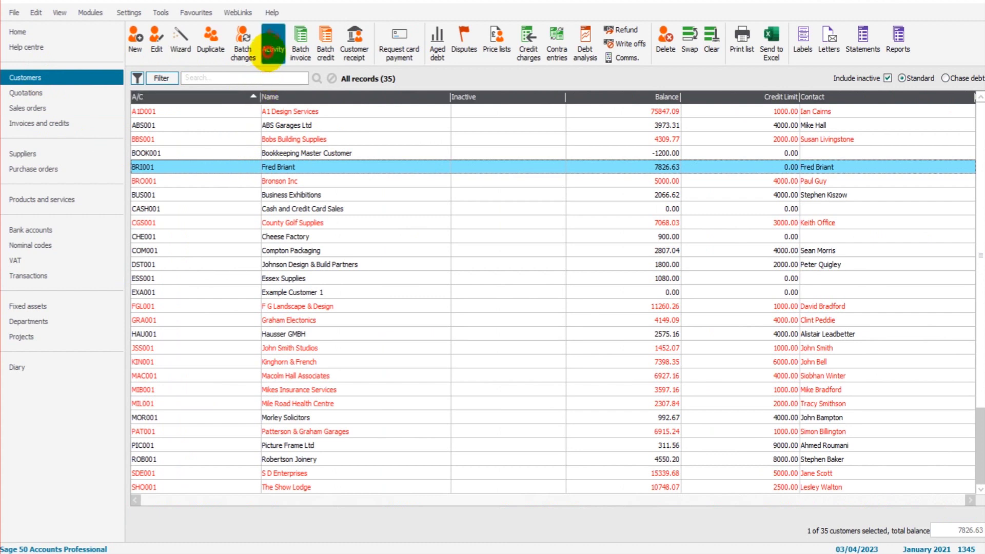
pyautogui.click(269, 40)
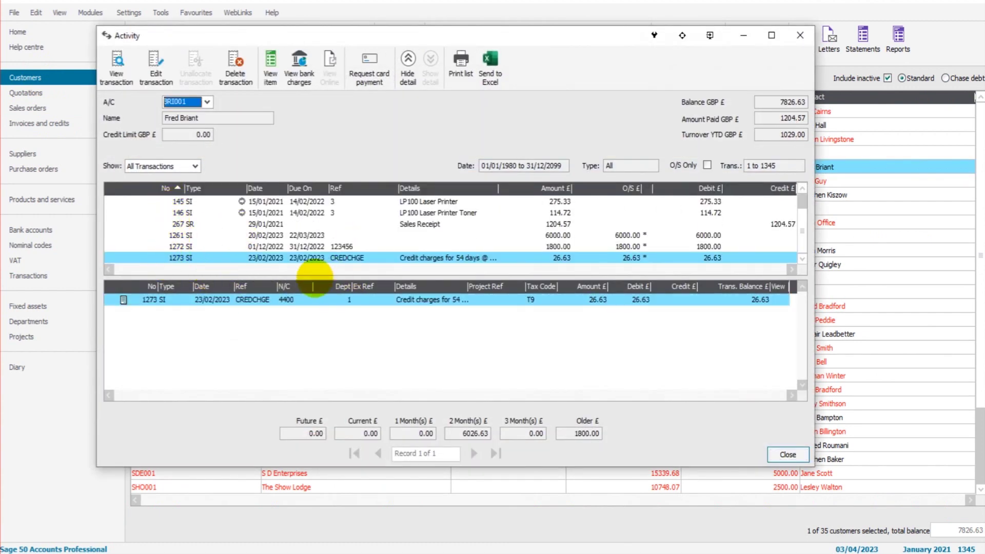
pyautogui.click(434, 257)
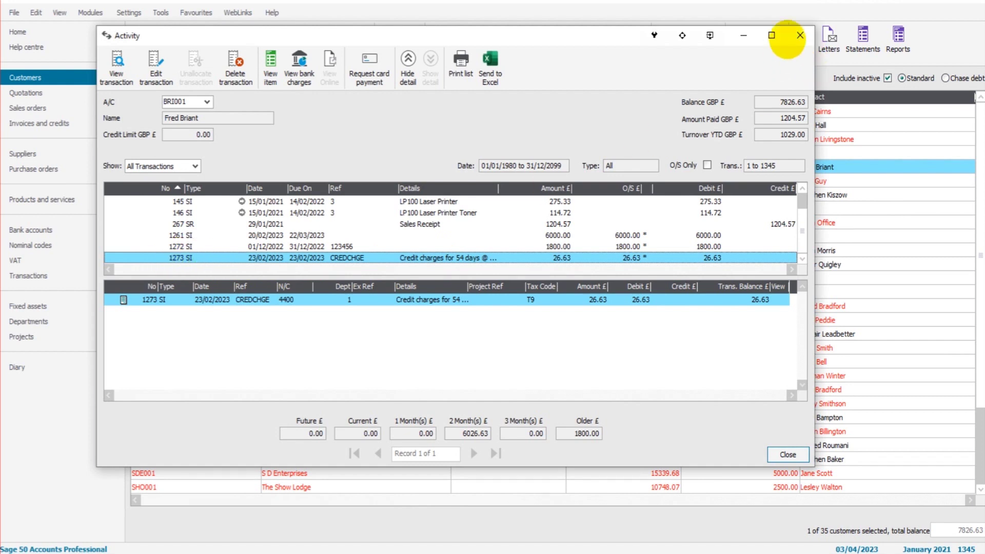
pyautogui.click(792, 37)
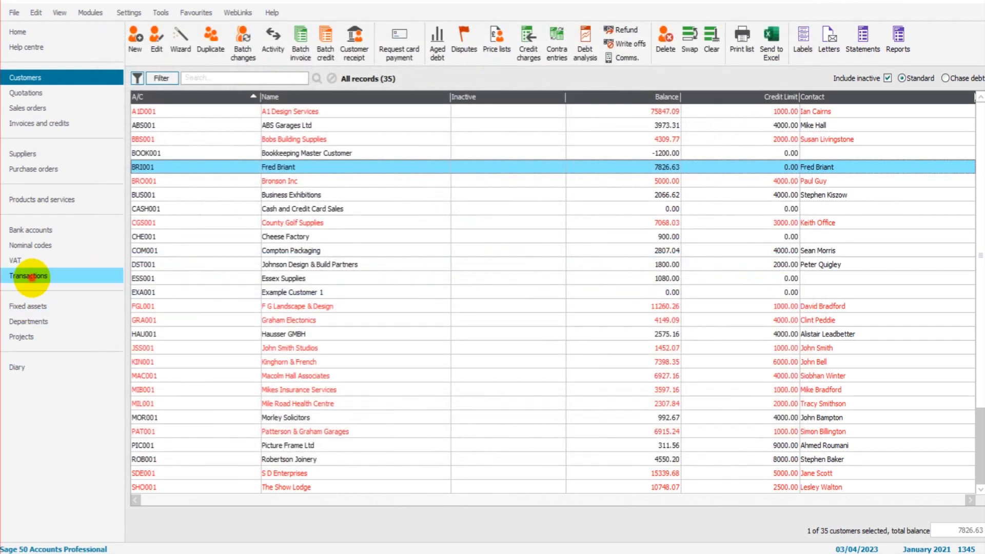
pyautogui.click(30, 276)
pyautogui.press('Up')
pyautogui.press('Up')
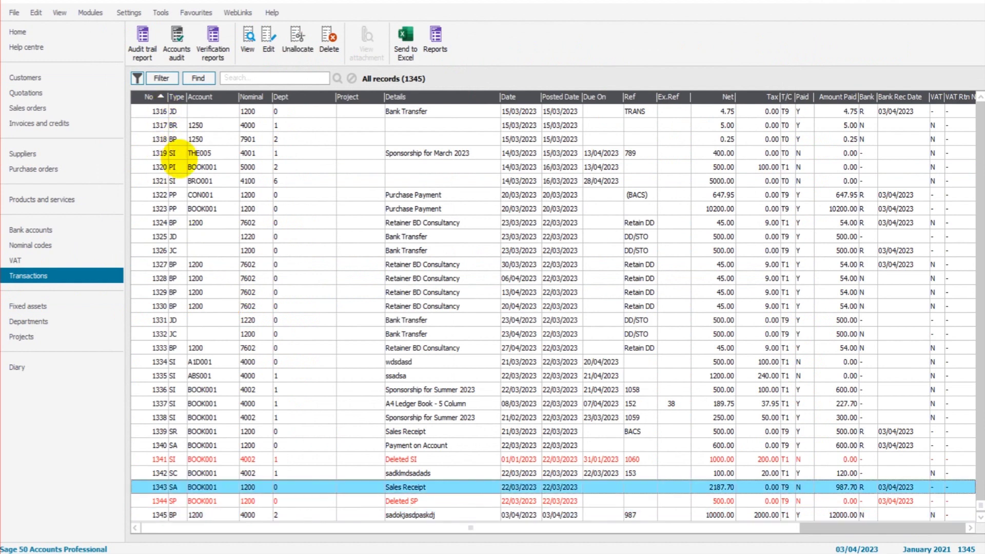
pyautogui.press('Up')
pyautogui.click(276, 79)
pyautogui.write('1273')
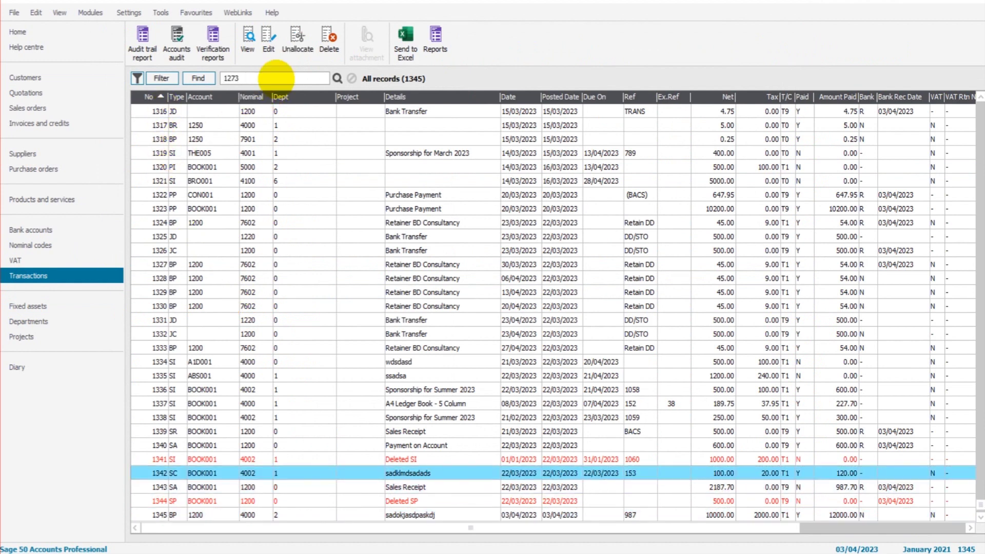
pyautogui.press('Return')
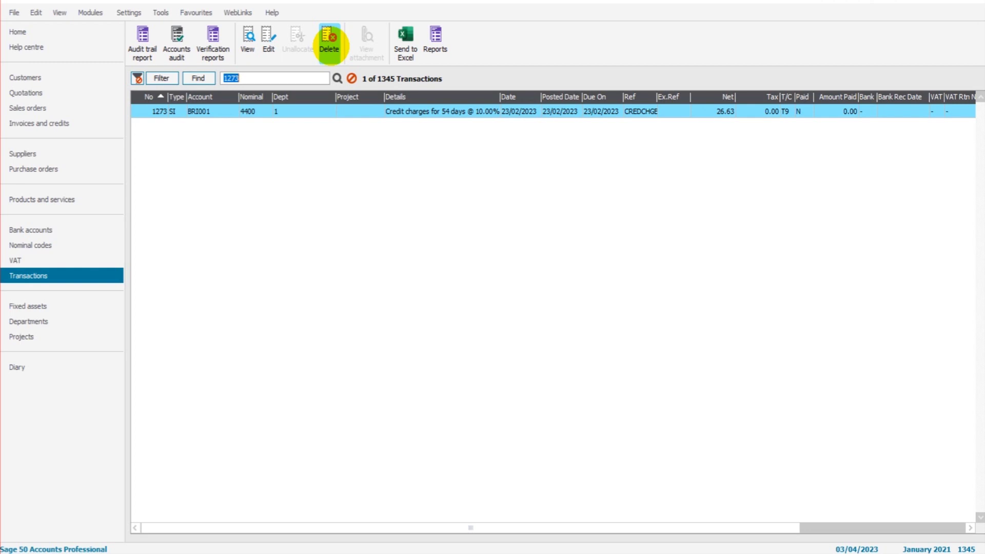
pyautogui.doubleClick(279, 78)
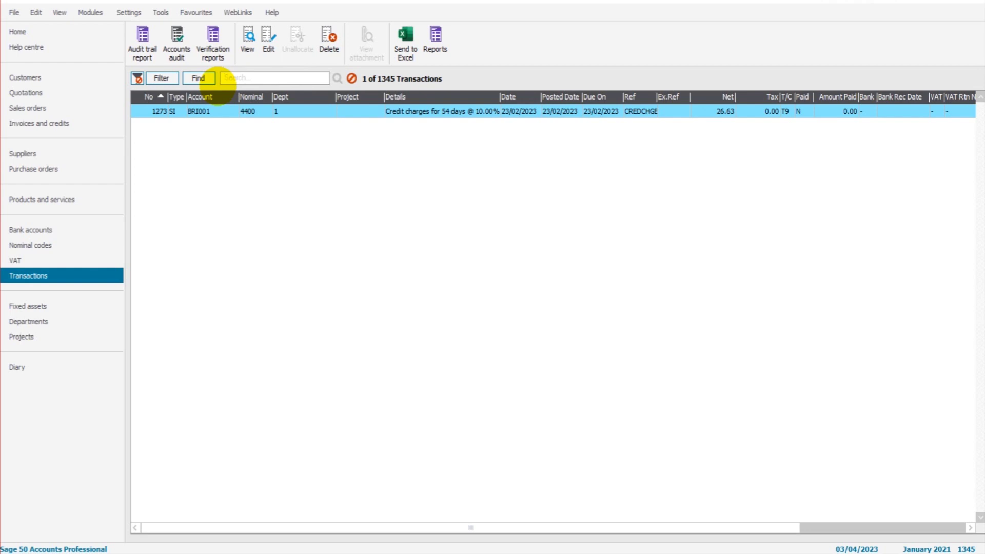
pyautogui.click(137, 78)
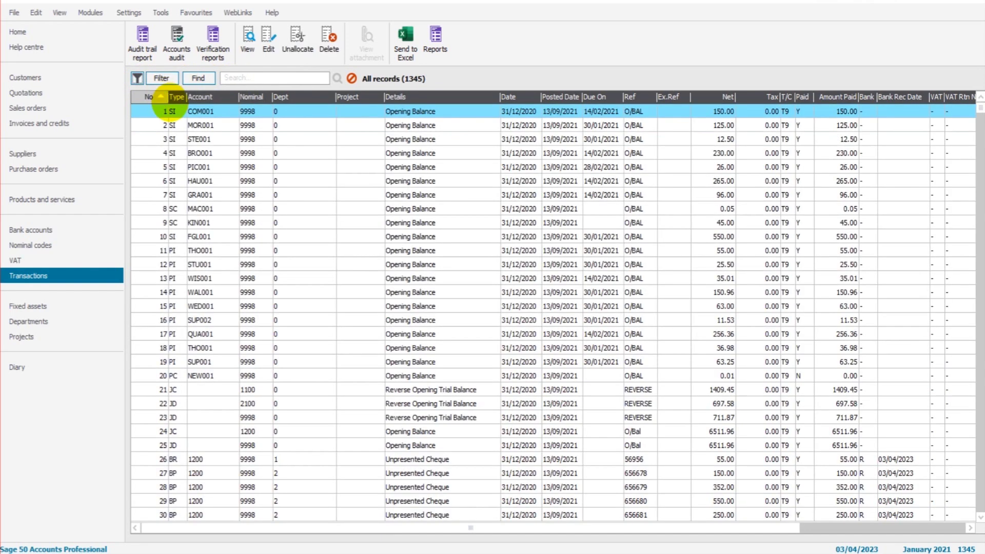
# Open bank payment 1345 for editing, accepting the past-year amendment warning.
pyautogui.moveTo(977, 109); pyautogui.dragTo(970, 507)
pyautogui.click(293, 472)
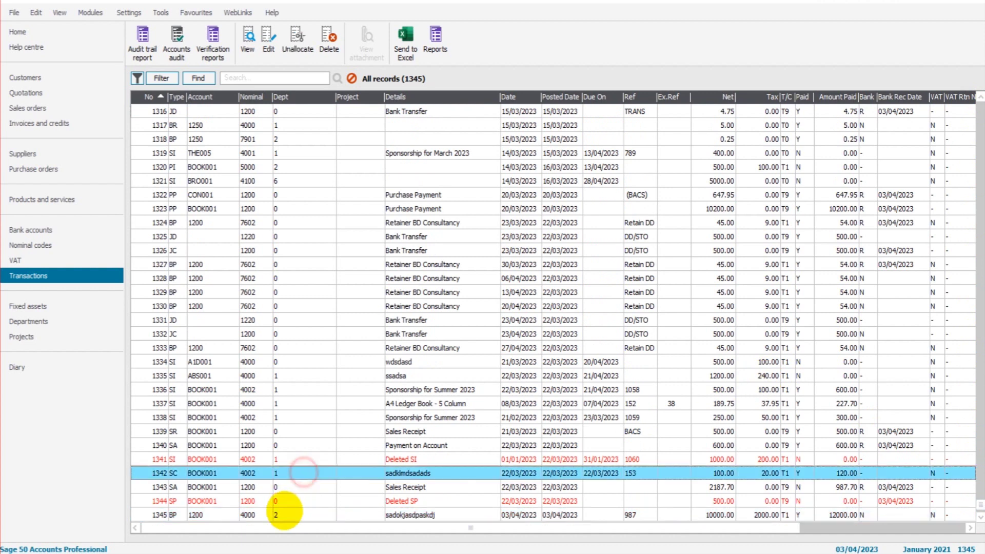
pyautogui.click(276, 515)
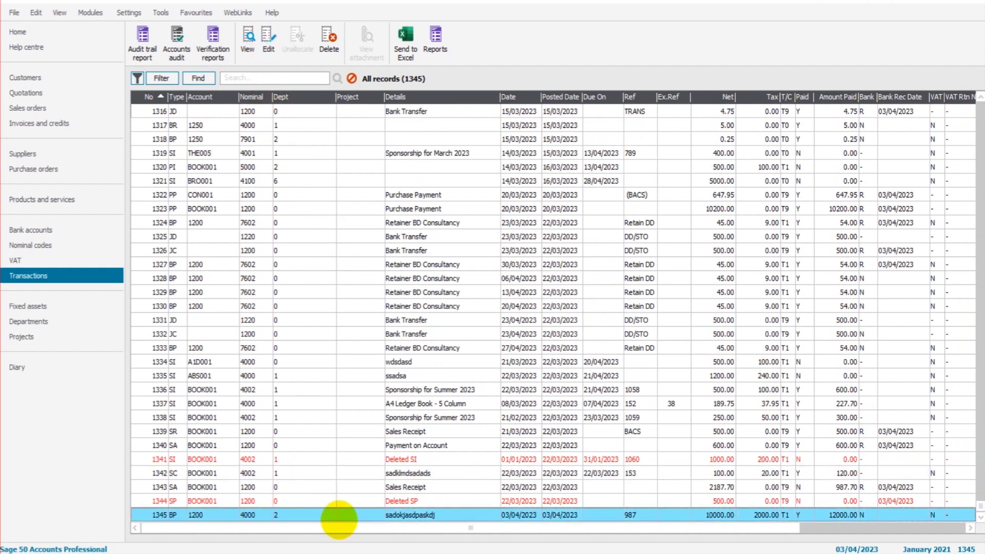
pyautogui.click(269, 39)
pyautogui.click(534, 311)
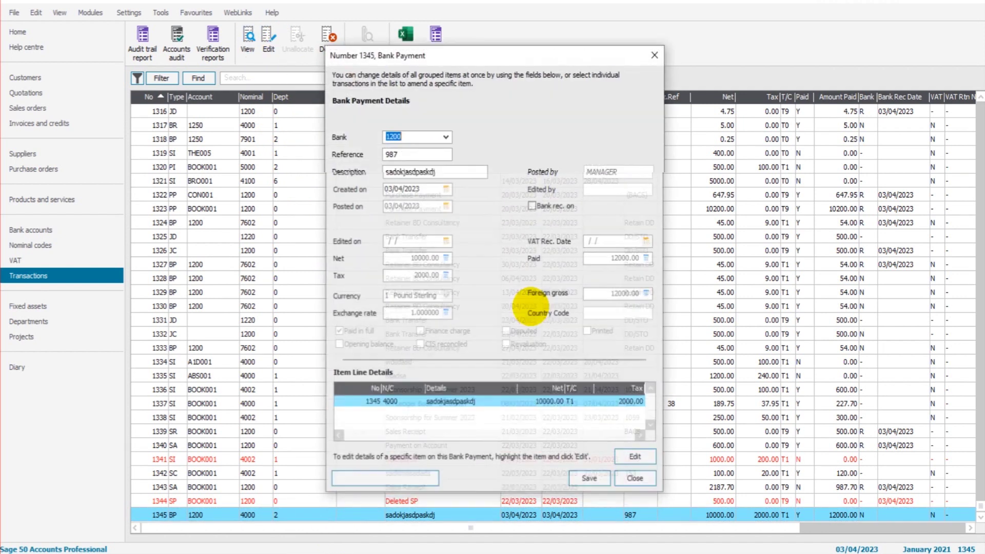
# Change the payment's item net amount to 9000.00 and save the amendment.
pyautogui.press('Tab')
pyautogui.press('Tab')
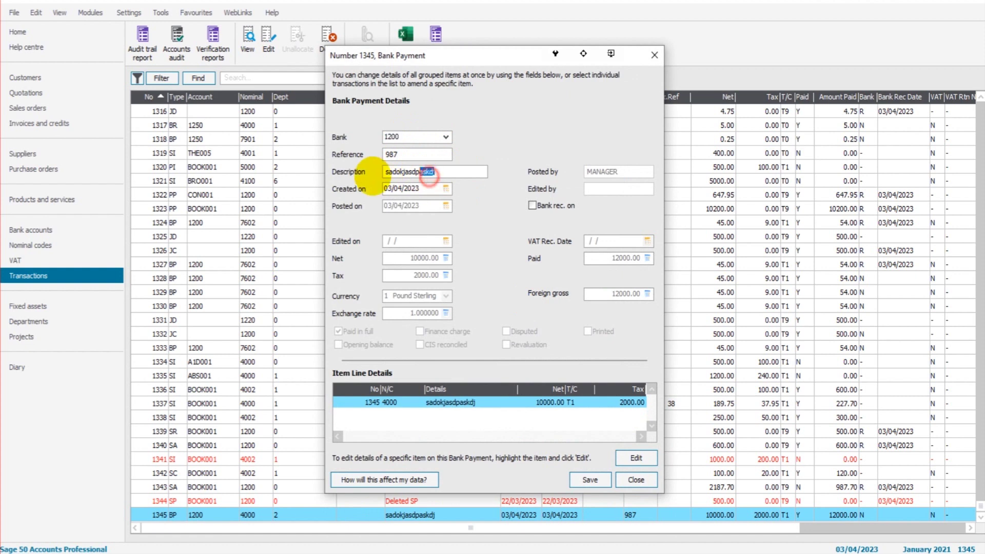
pyautogui.click(407, 157)
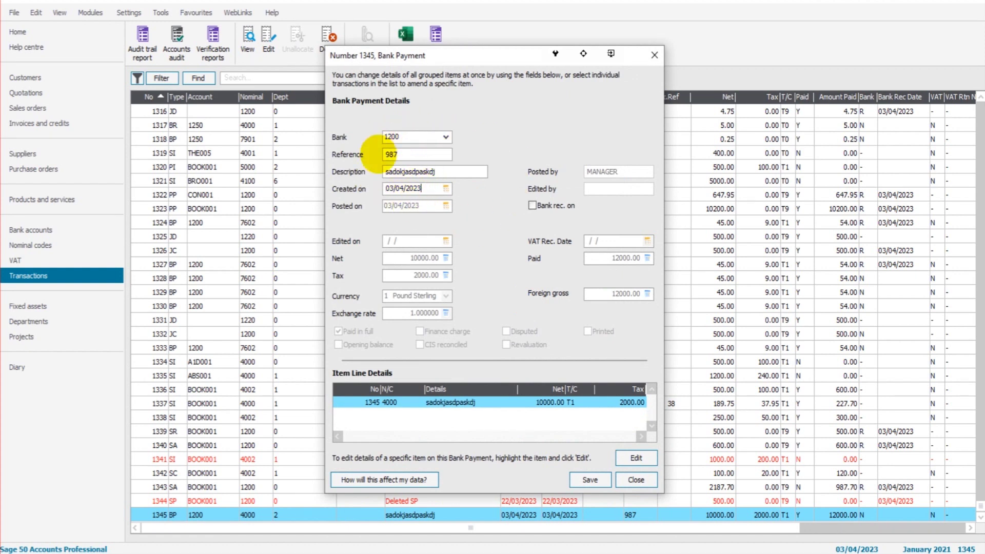
pyautogui.click(394, 152)
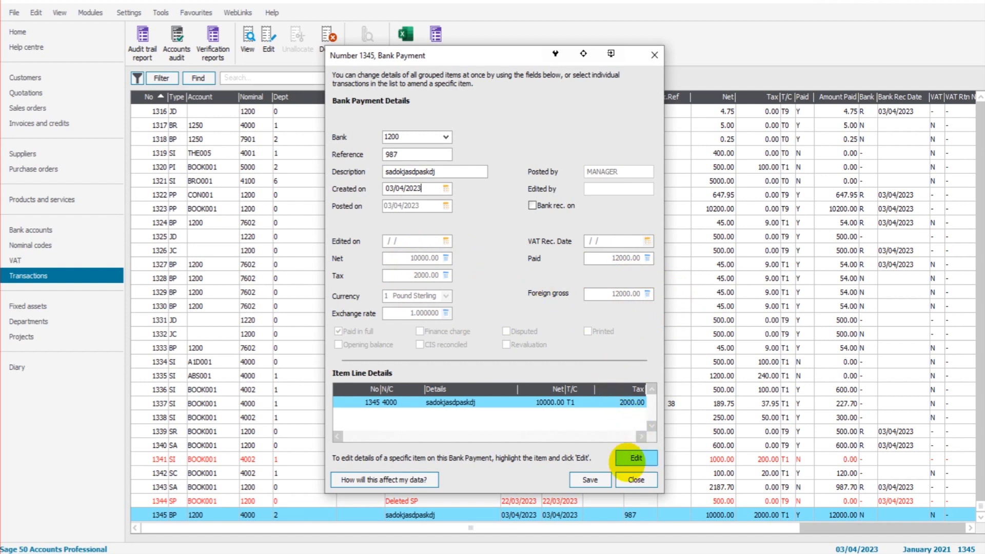
pyautogui.click(636, 458)
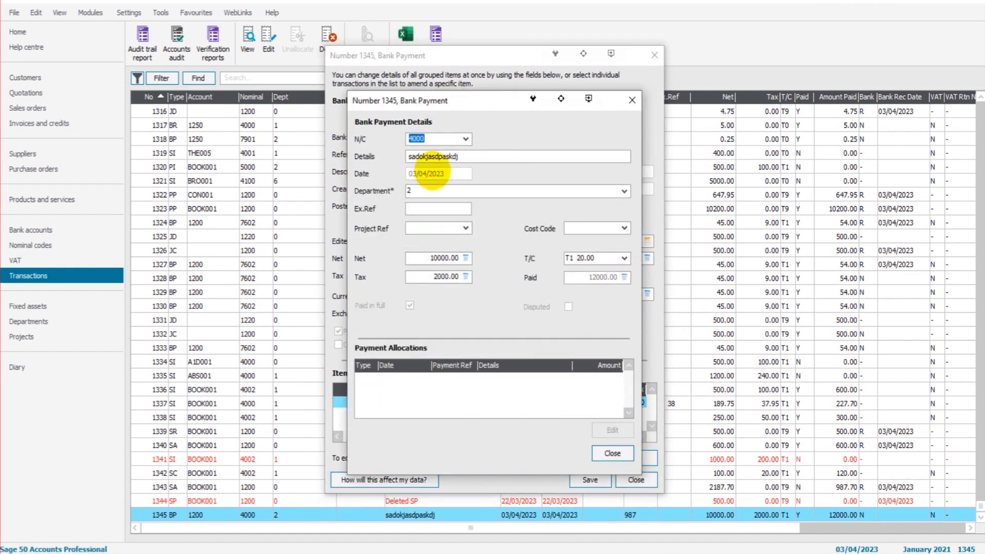
pyautogui.click(448, 259)
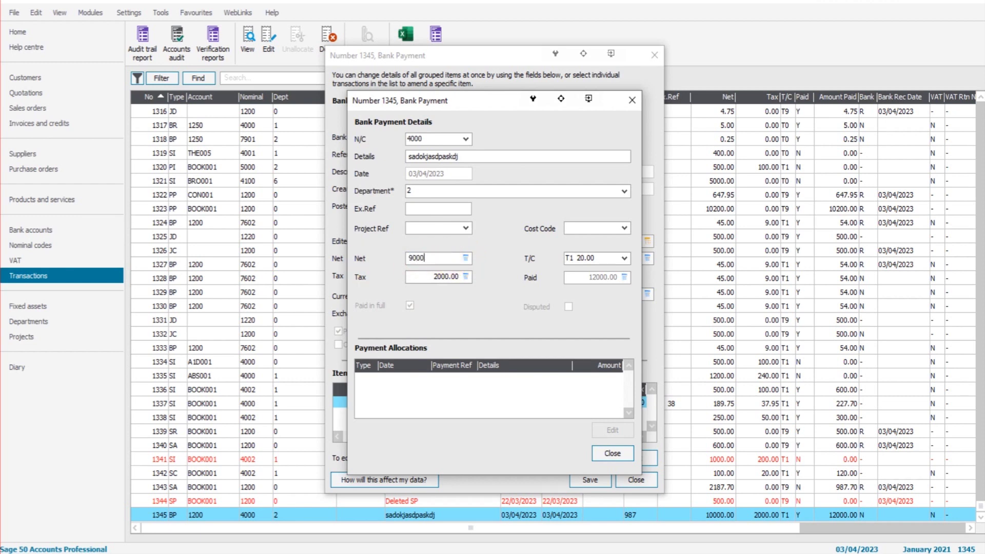
pyautogui.press('Tab')
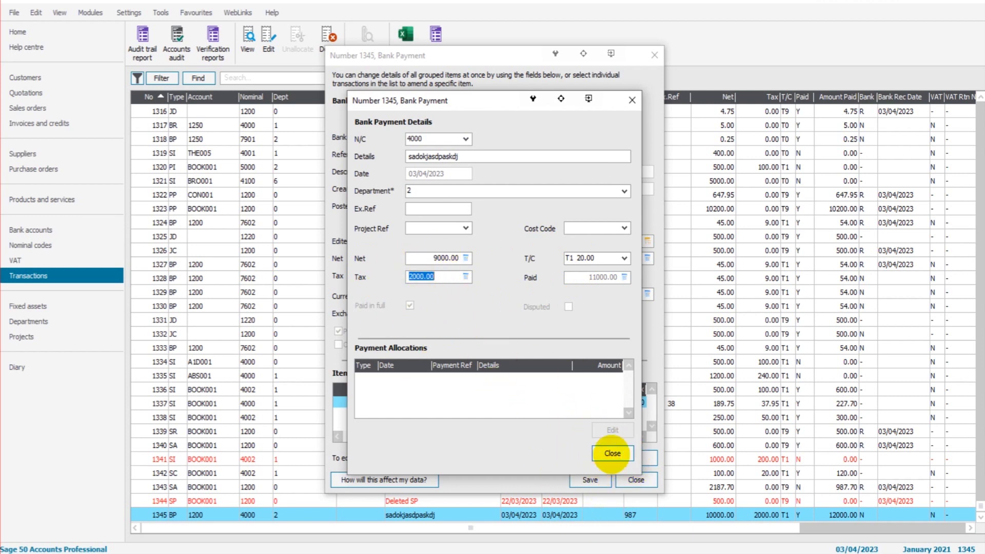
pyautogui.click(611, 453)
pyautogui.click(590, 479)
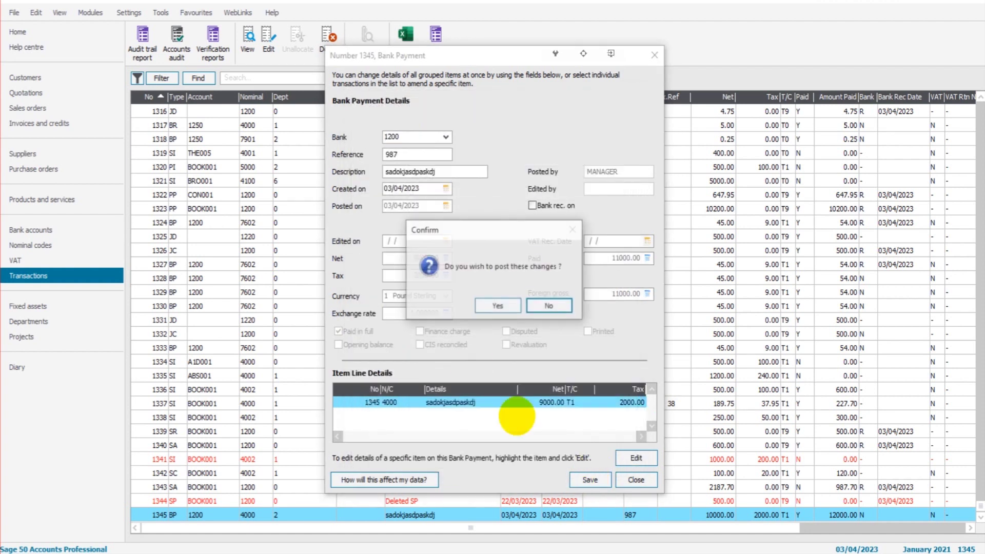
pyautogui.click(493, 306)
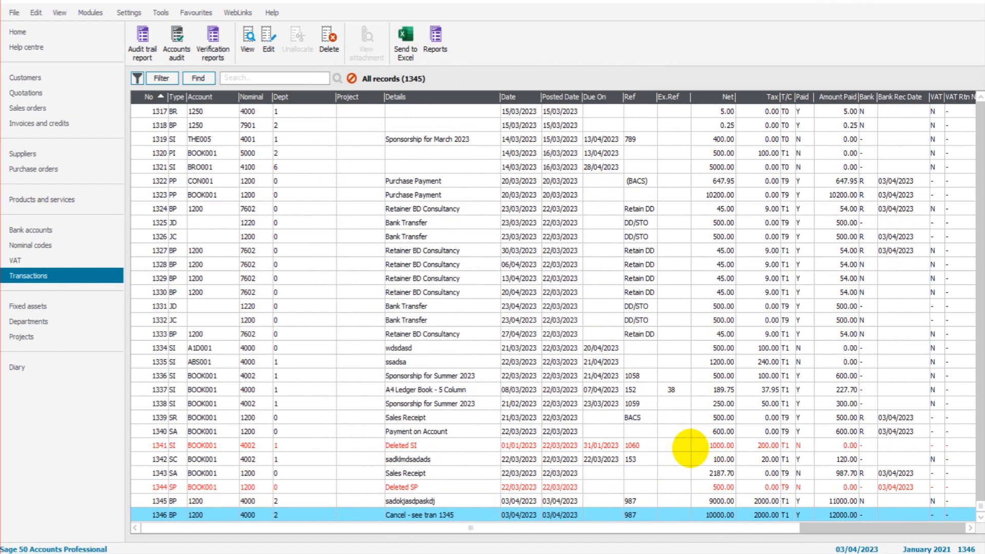
# Inspect rows 1341, 1346, 1345 and 1342 in the Transactions list.
pyautogui.click(672, 448)
pyautogui.click(410, 516)
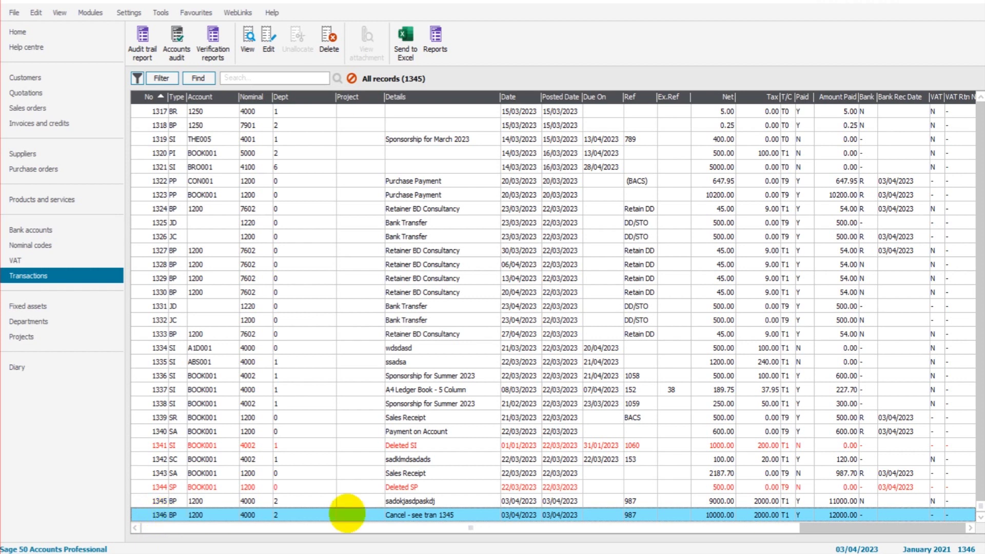
pyautogui.click(423, 501)
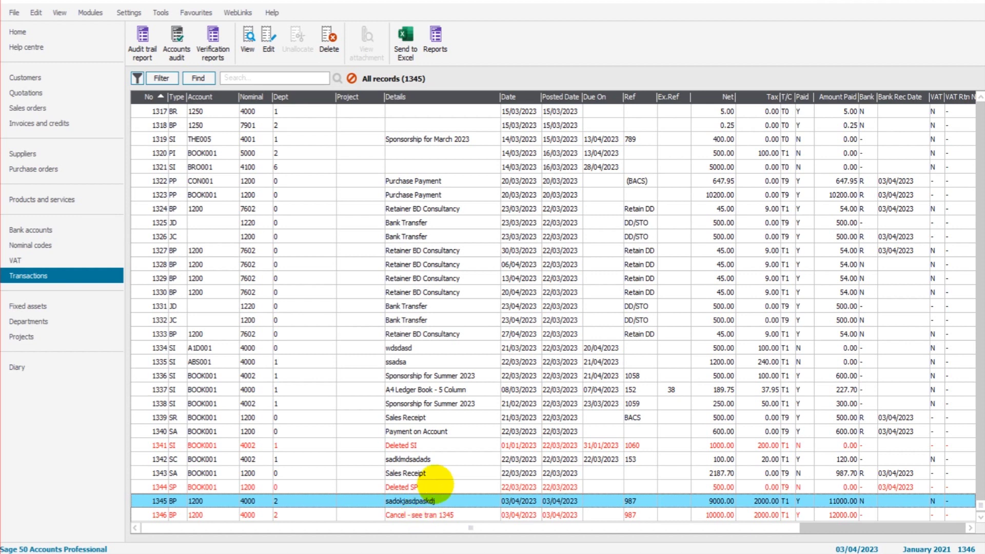
pyautogui.click(340, 453)
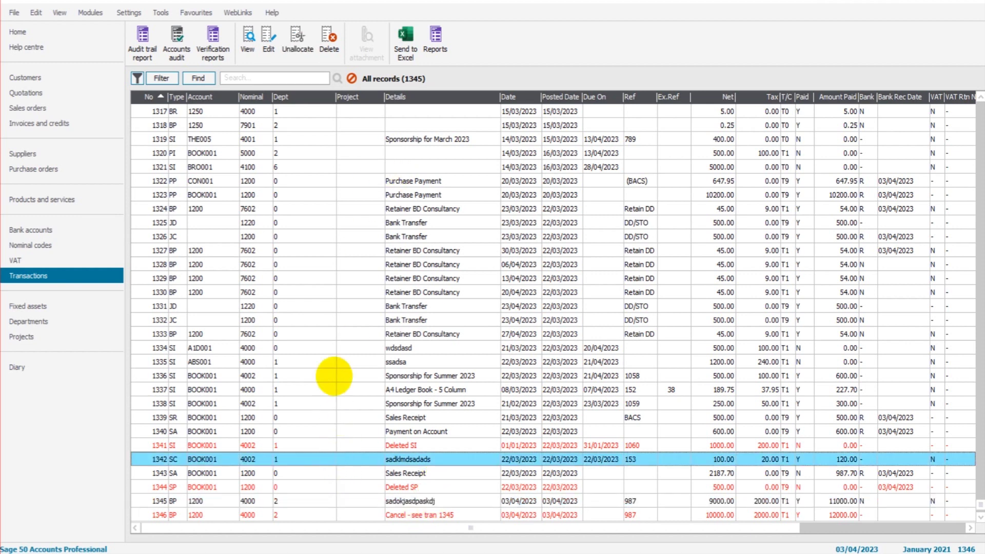
pyautogui.click(267, 36)
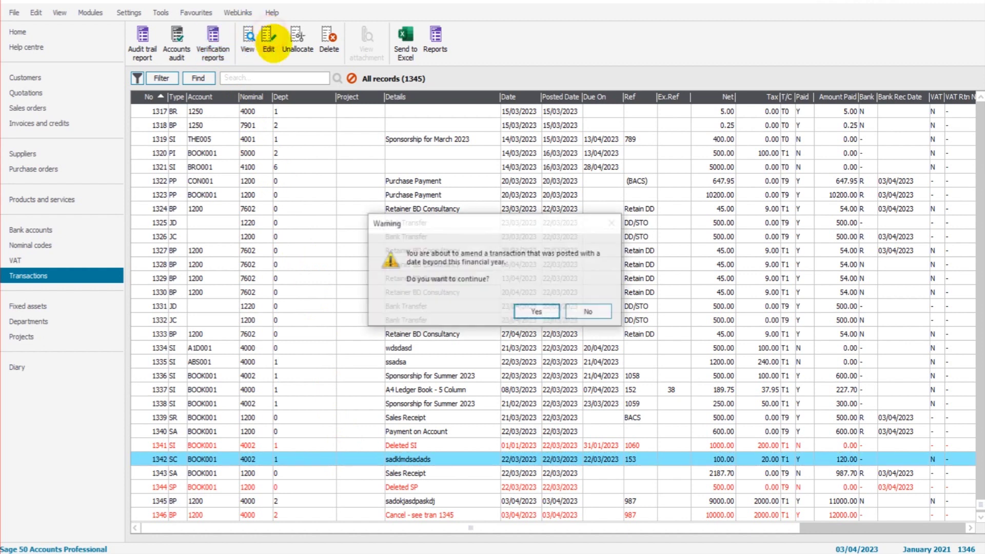
pyautogui.click(536, 310)
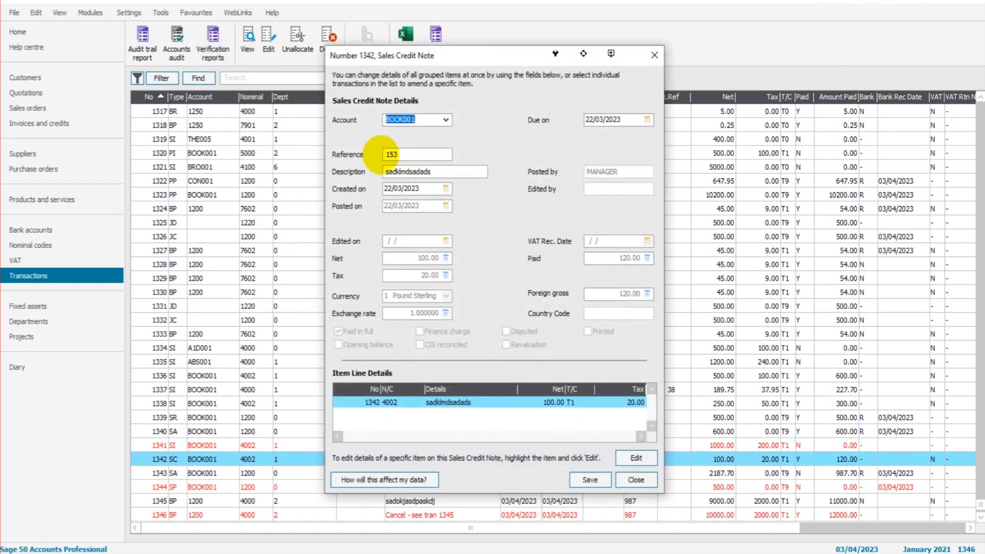
pyautogui.click(636, 456)
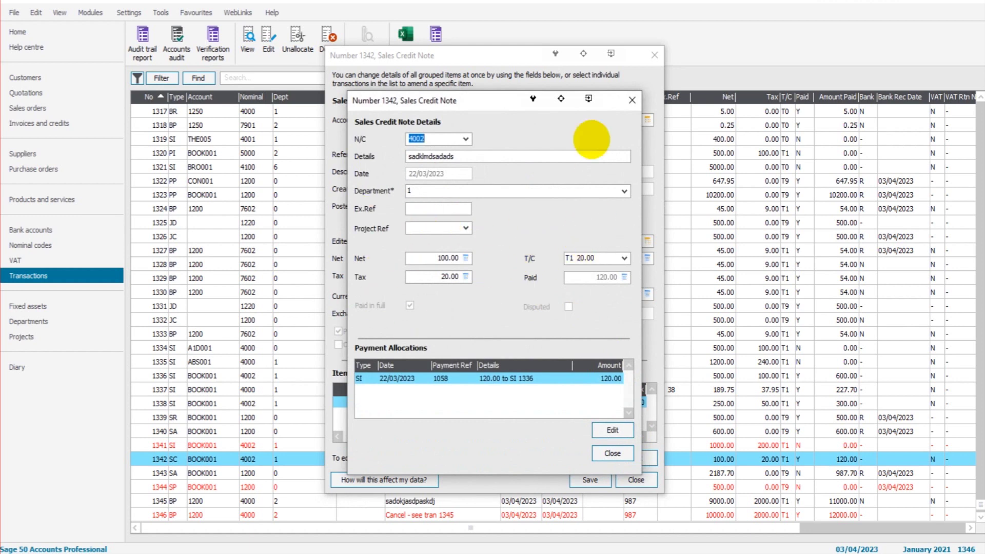
pyautogui.click(632, 99)
pyautogui.click(652, 56)
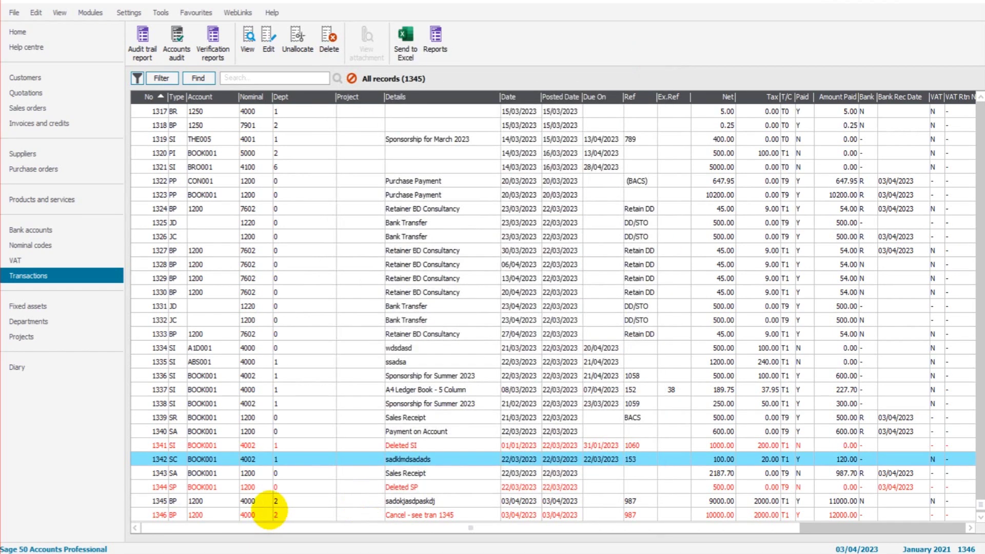
pyautogui.click(331, 502)
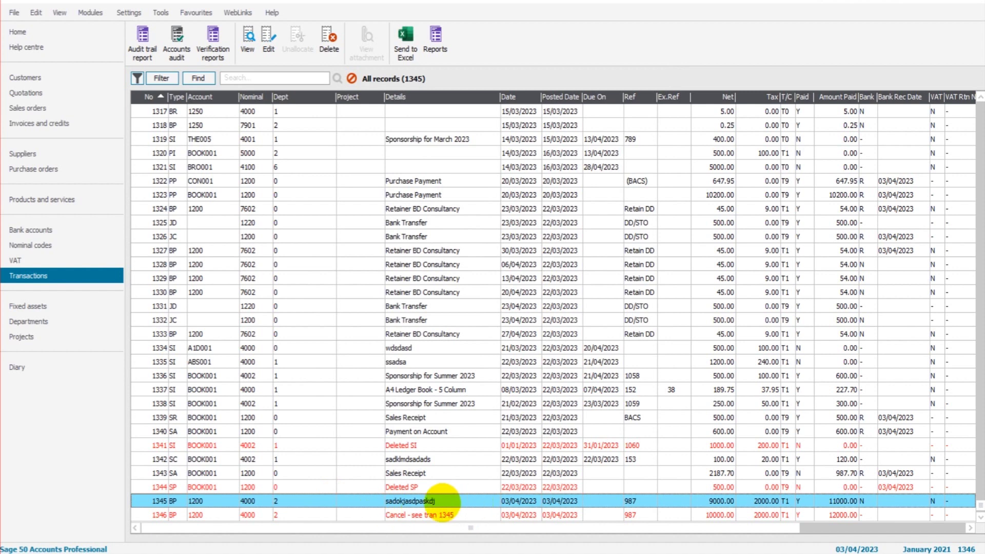
pyautogui.click(330, 46)
pyautogui.click(534, 310)
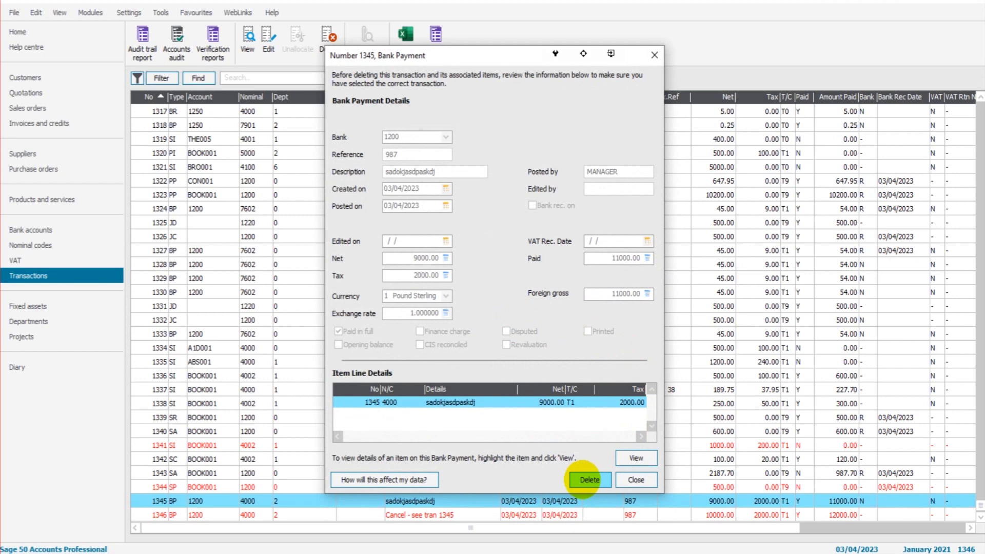
pyautogui.click(585, 479)
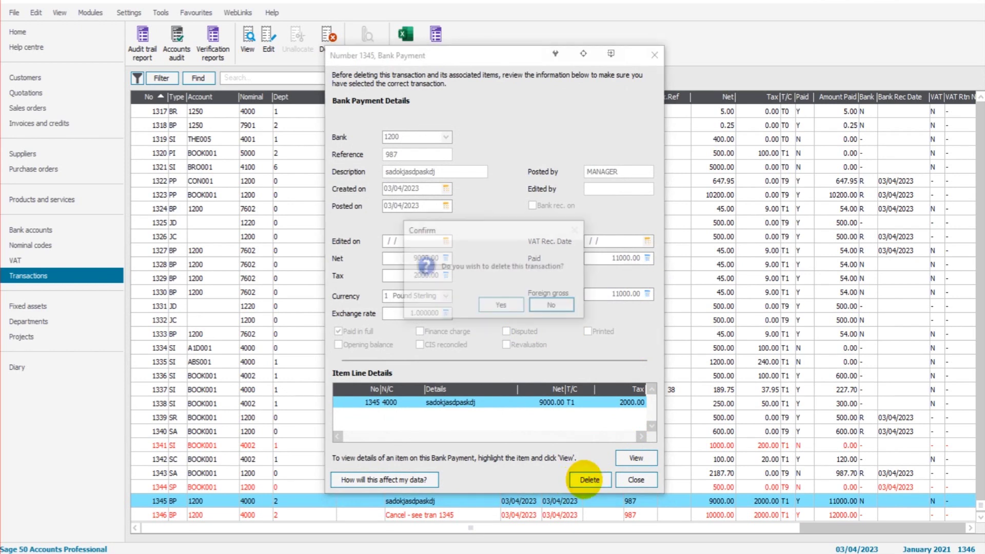
pyautogui.click(506, 307)
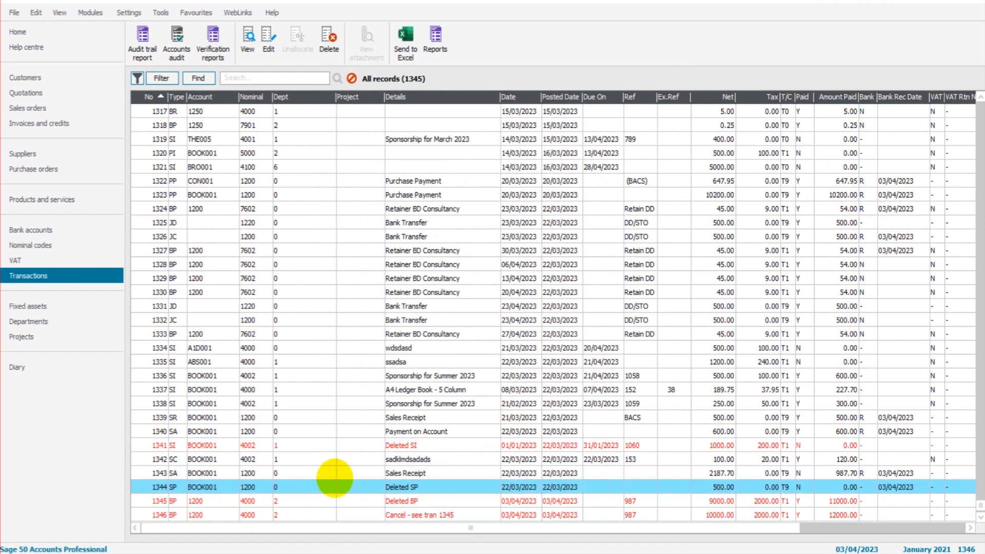
pyautogui.click(451, 502)
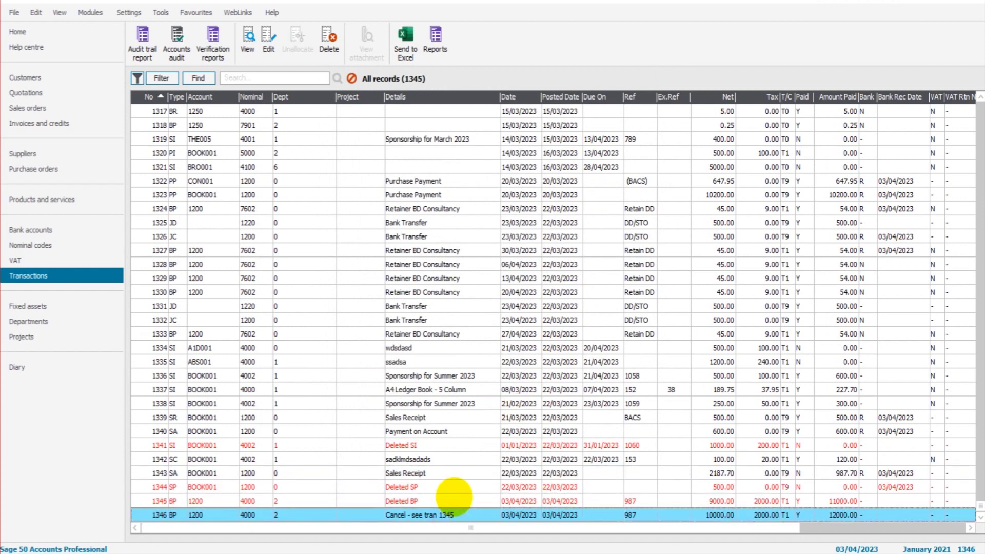
pyautogui.click(446, 445)
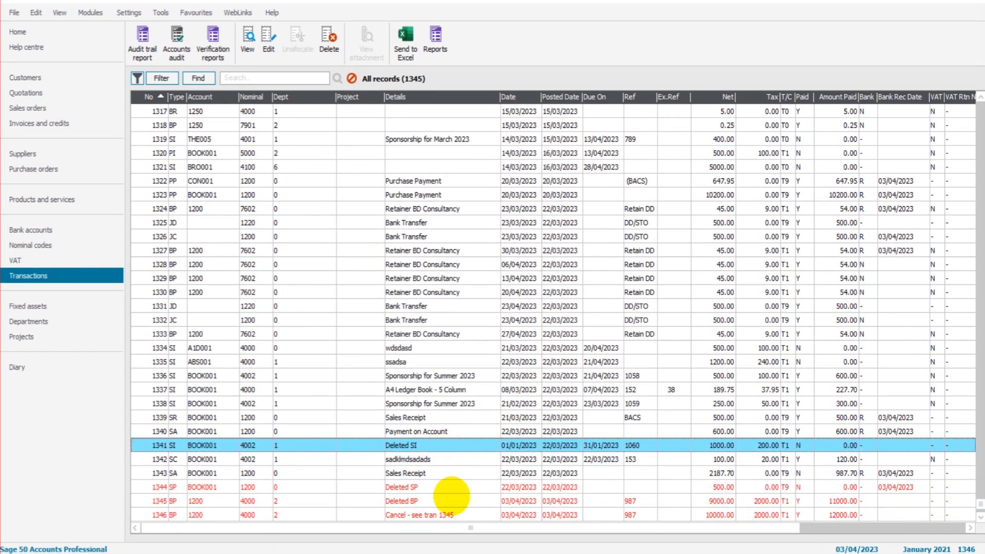
pyautogui.click(451, 495)
pyautogui.click(467, 431)
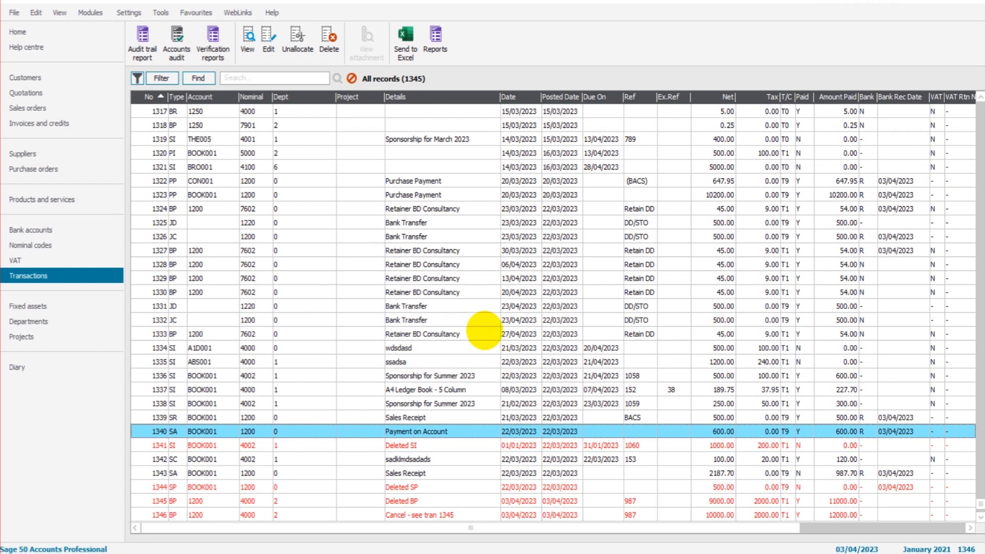
pyautogui.press('Up')
pyautogui.press('Up')
pyautogui.press('Up')
pyautogui.press('Up')
pyautogui.press('Up')
pyautogui.press('Up')
pyautogui.press('Up')
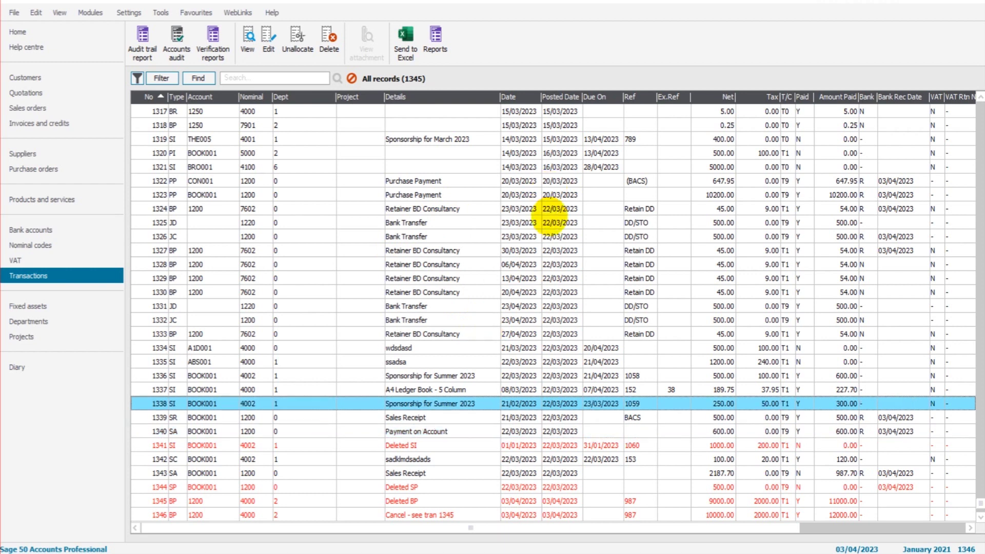
pyautogui.click(558, 229)
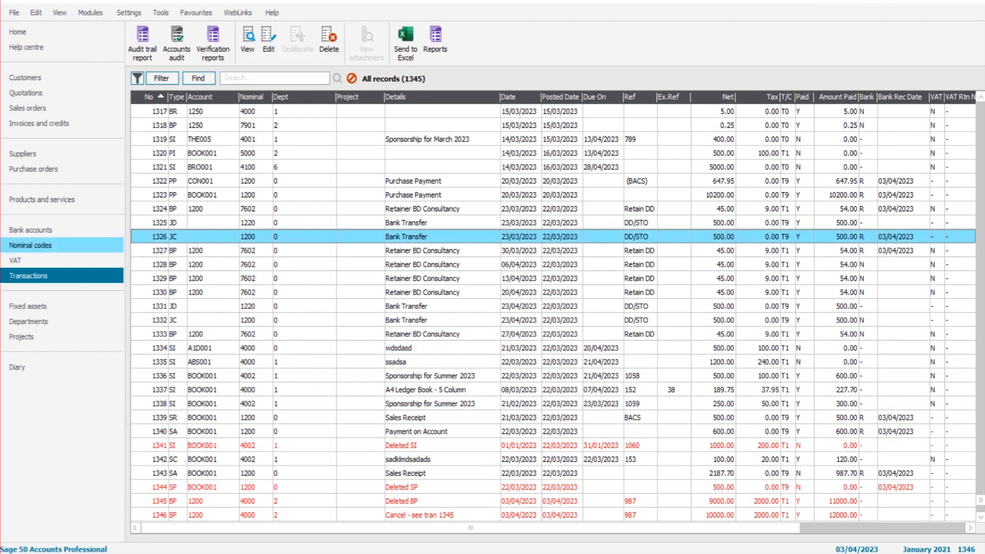
pyautogui.press('Up')
pyautogui.press('Up')
pyautogui.press('Up')
pyautogui.press('Up')
pyautogui.press('Up')
pyautogui.press('Up')
pyautogui.press('Up')
pyautogui.press('Up')
pyautogui.press('Up')
pyautogui.press('Up')
pyautogui.press('Up')
pyautogui.press('Up')
pyautogui.press('Up')
pyautogui.press('Up')
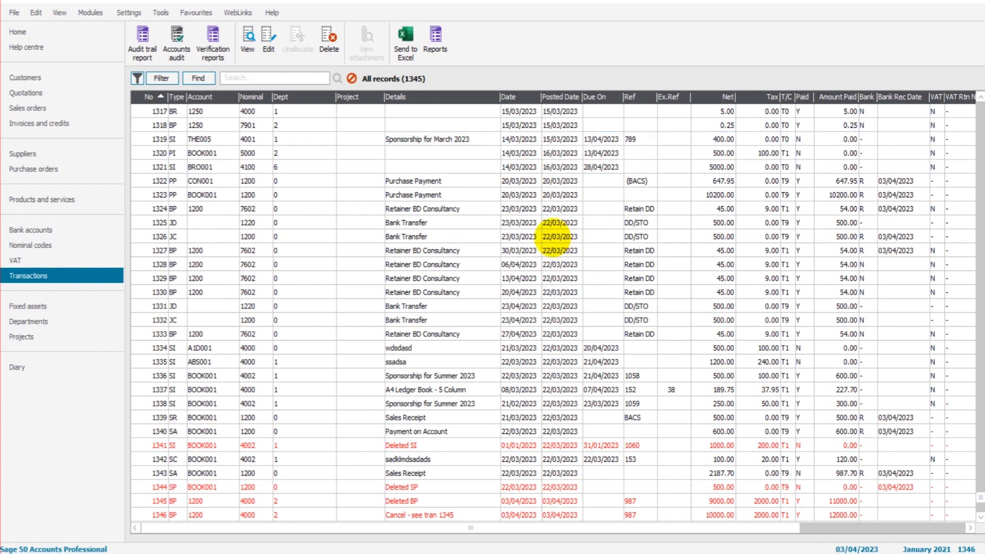
# Browse the Customers list, selecting A1D001, Bobs Building Supplies, Bronson Inc and A1 Design Services.
pyautogui.click(25, 77)
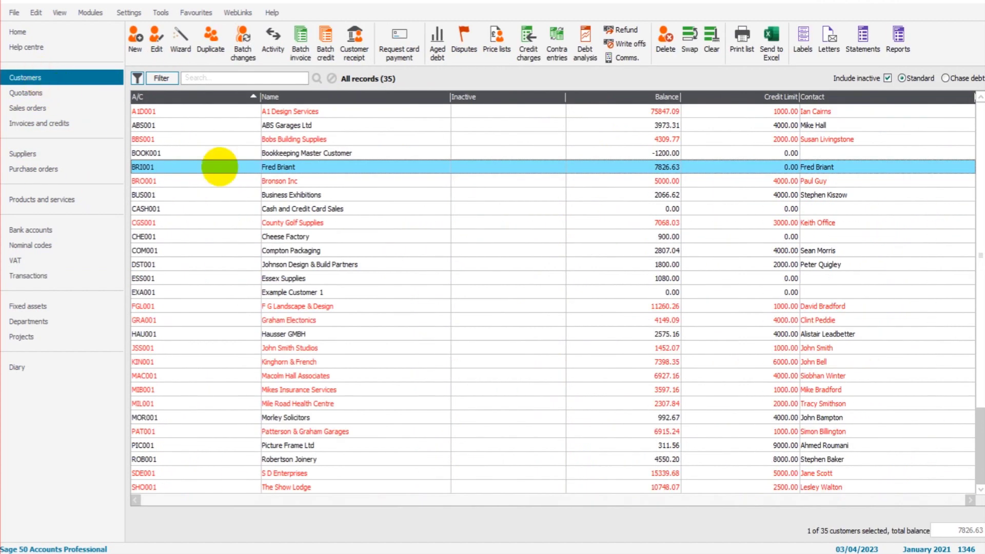
pyautogui.click(287, 112)
pyautogui.click(285, 138)
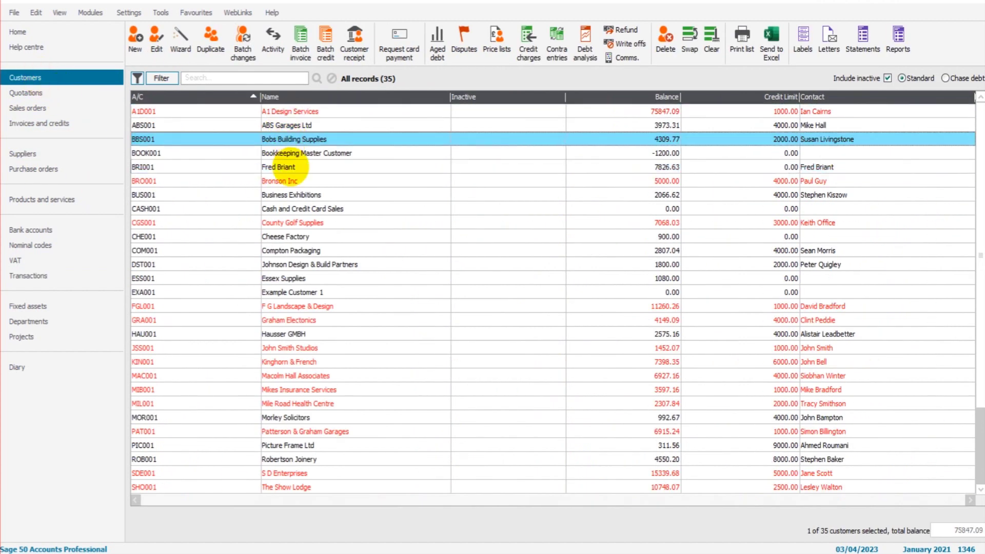
pyautogui.click(291, 175)
pyautogui.click(296, 110)
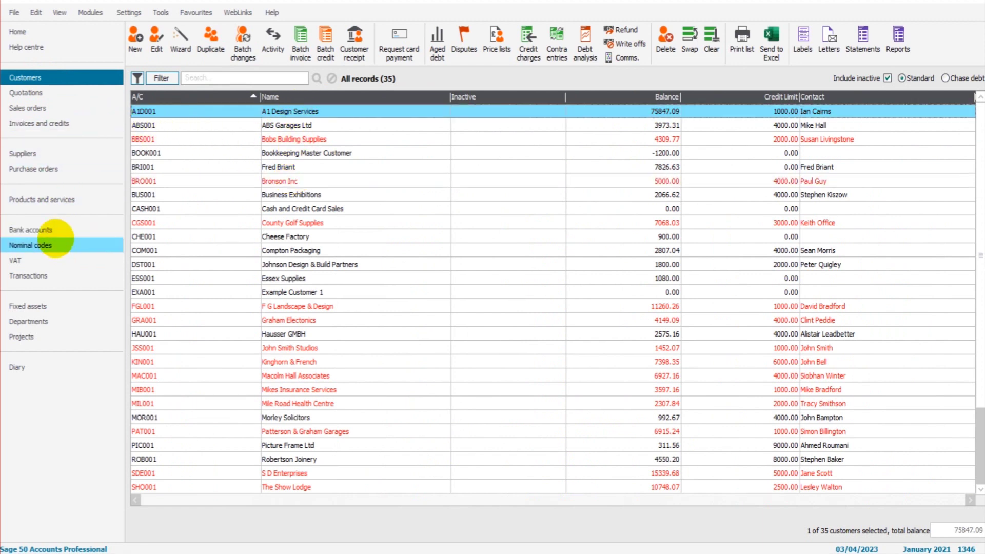
pyautogui.click(54, 231)
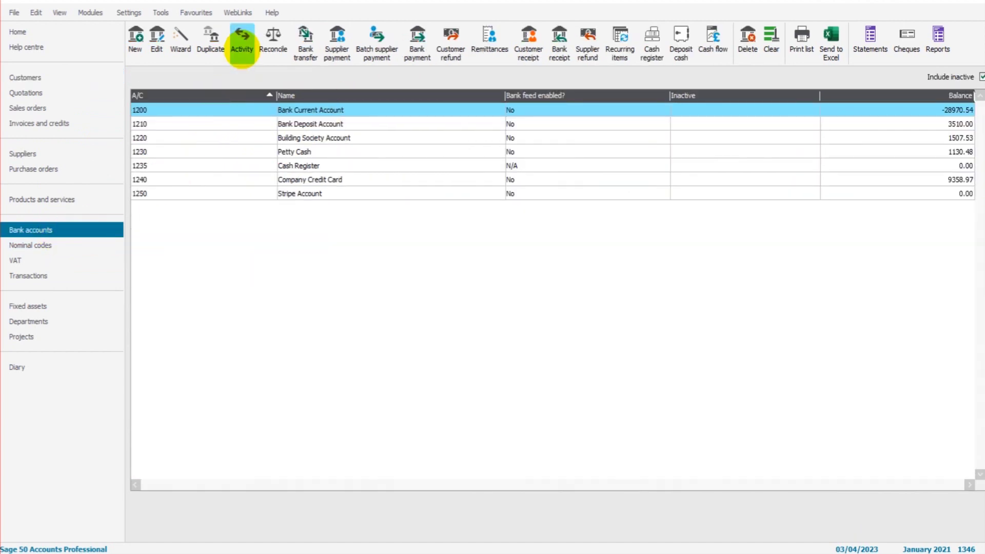
# Review Bank Current Account 1200's activity sorted by date, confirming transaction 1345 is absent.
pyautogui.click(242, 41)
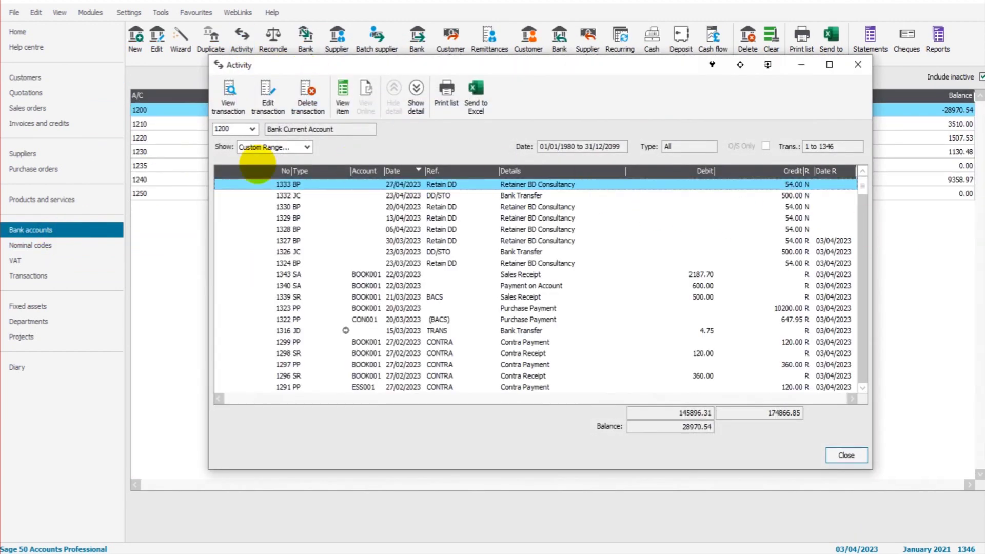
pyautogui.click(390, 171)
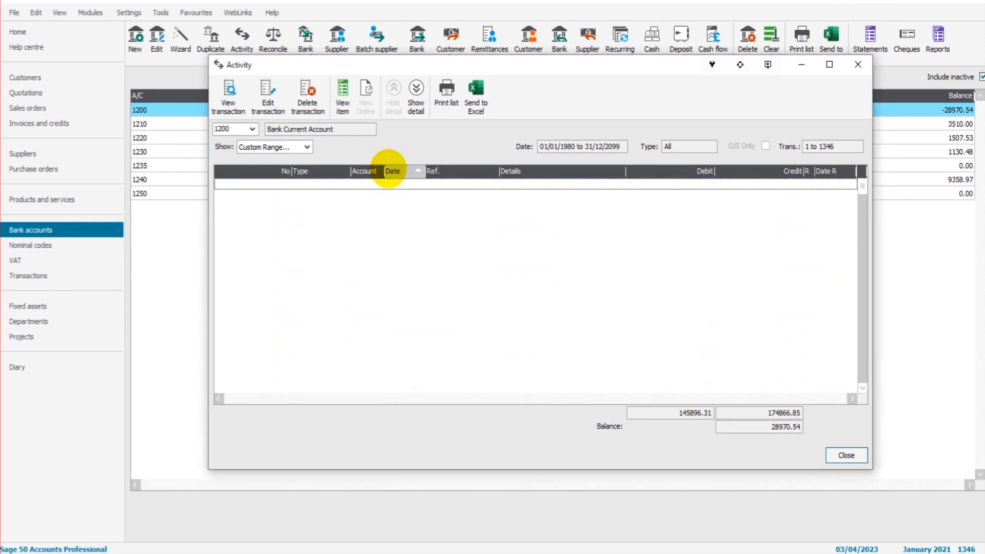
pyautogui.click(389, 169)
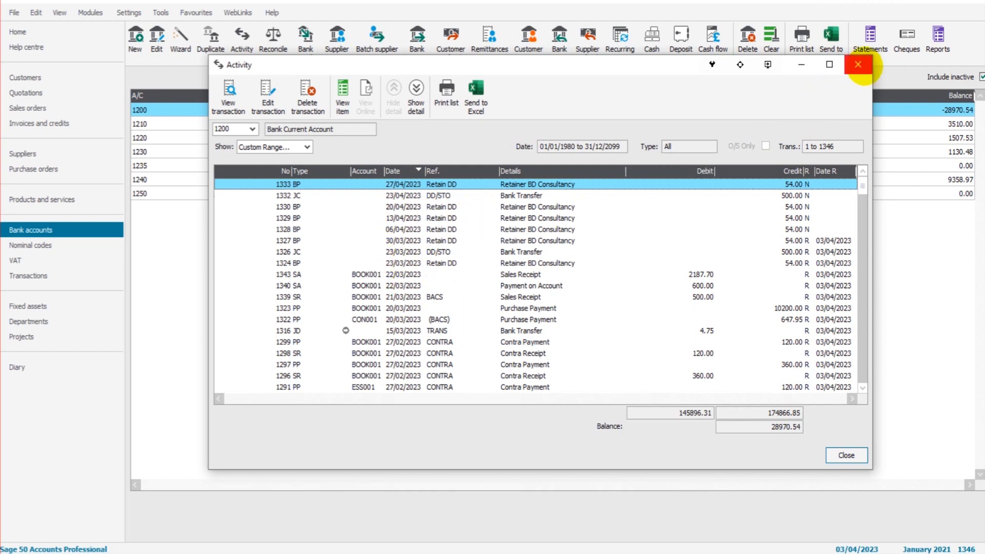
pyautogui.click(857, 64)
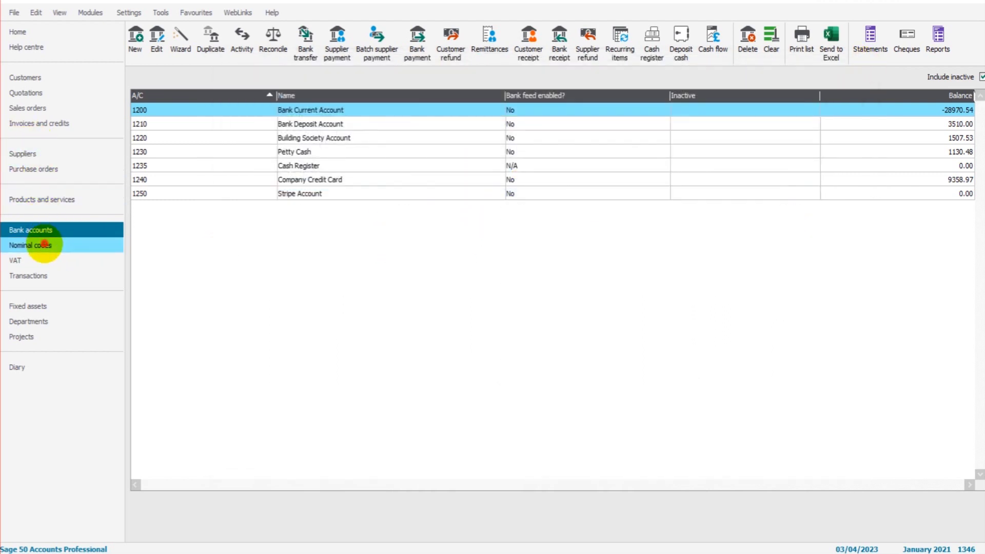
pyautogui.click(46, 246)
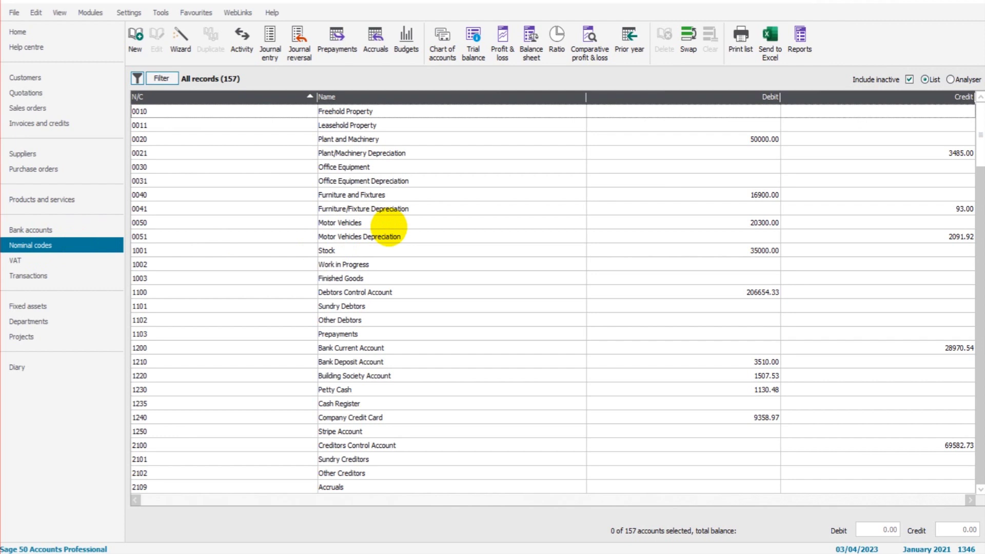
# Review the 4000 Bar Sales nominal activity, confirming transaction 1345 is not listed.
pyautogui.click(389, 224)
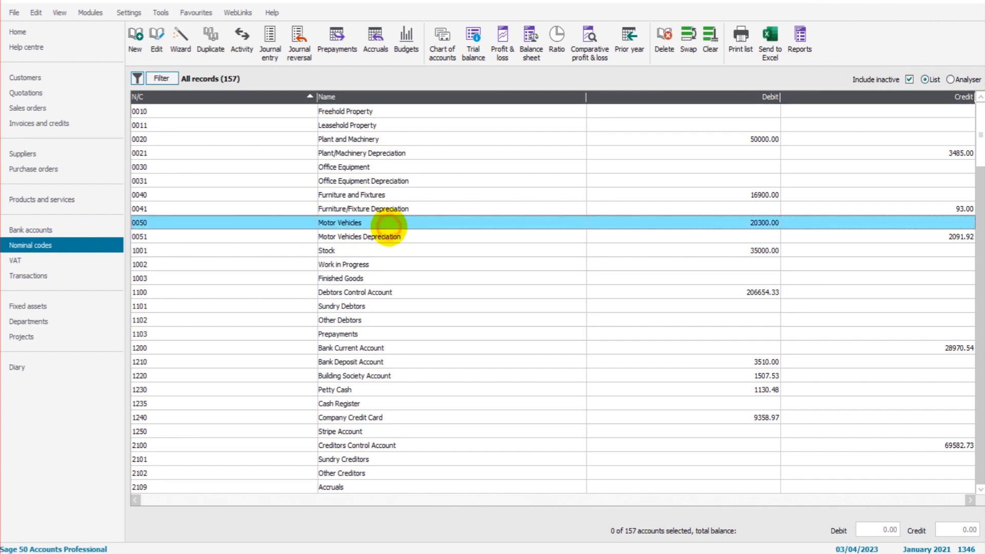
pyautogui.scroll(-15, 388, 226)
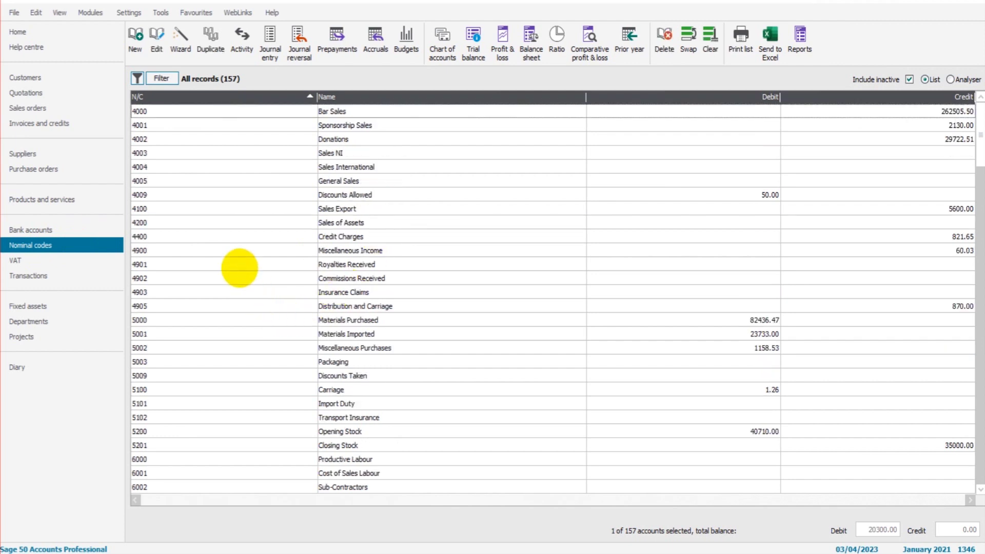
pyautogui.click(333, 111)
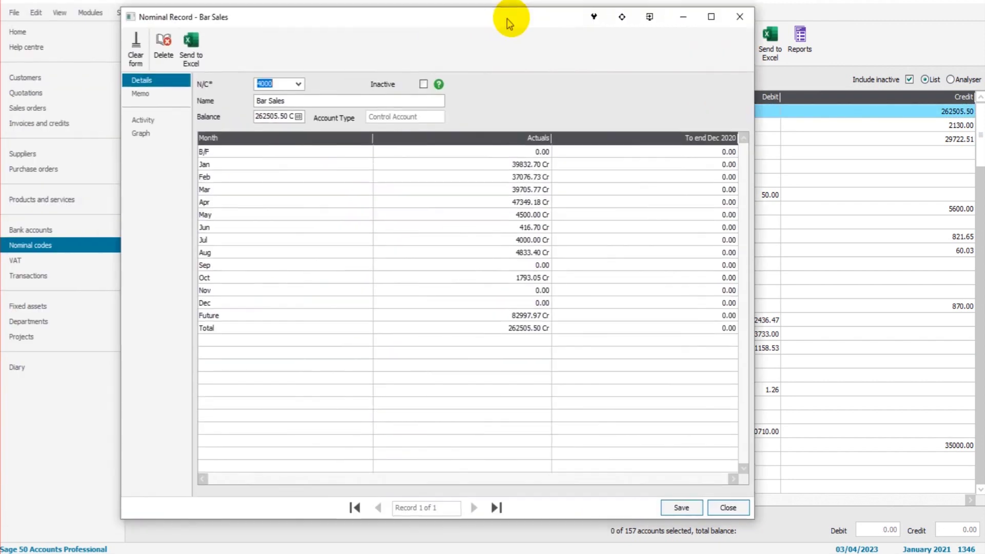
pyautogui.click(217, 119)
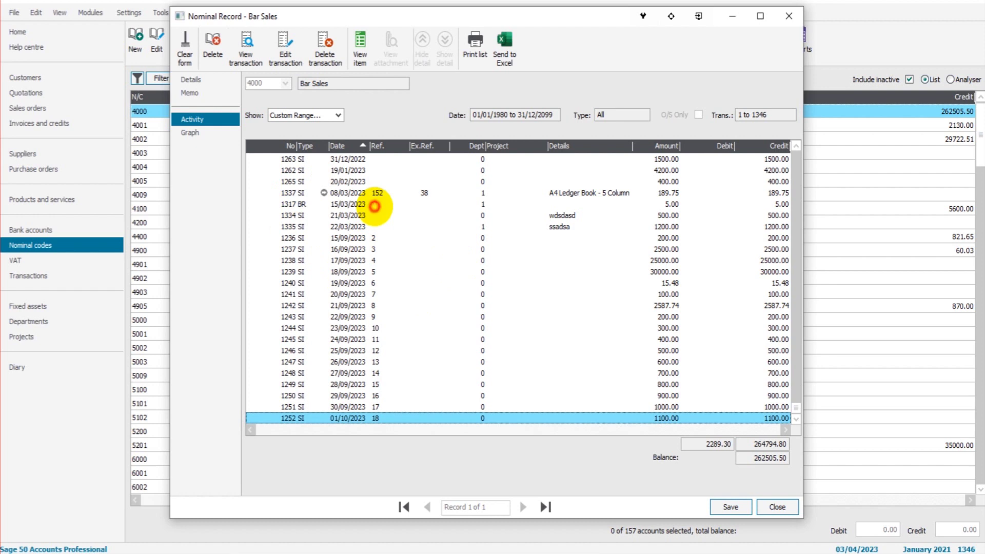
pyautogui.click(376, 249)
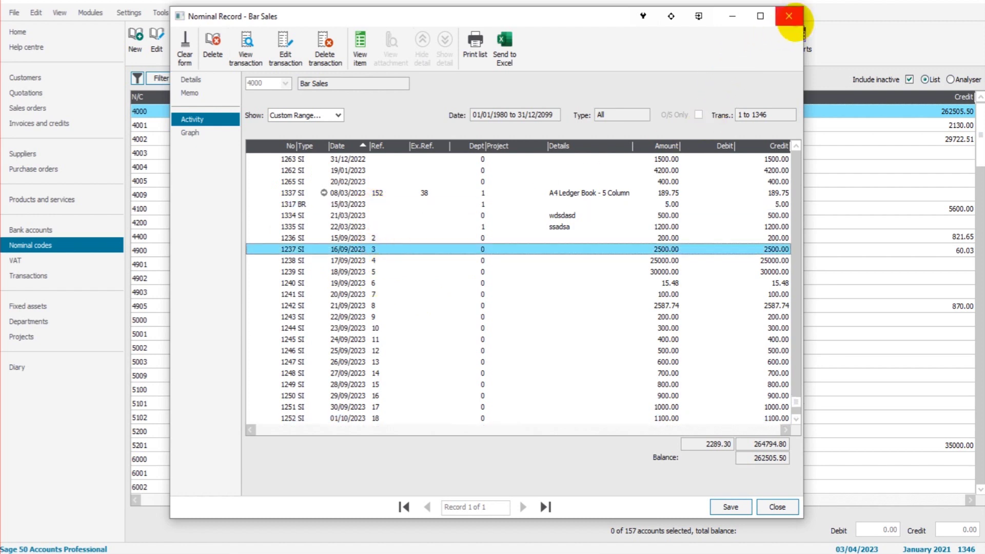
pyautogui.click(788, 16)
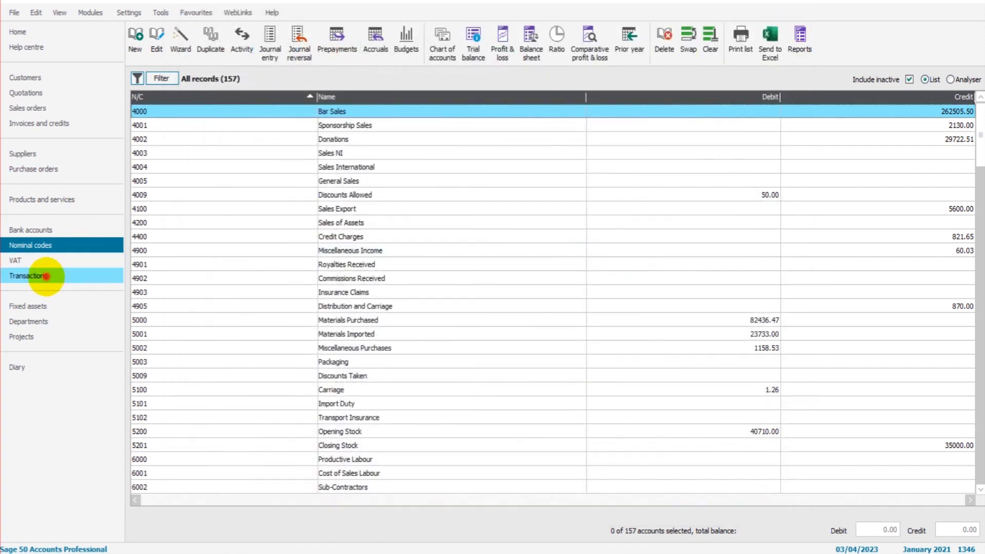
pyautogui.click(46, 276)
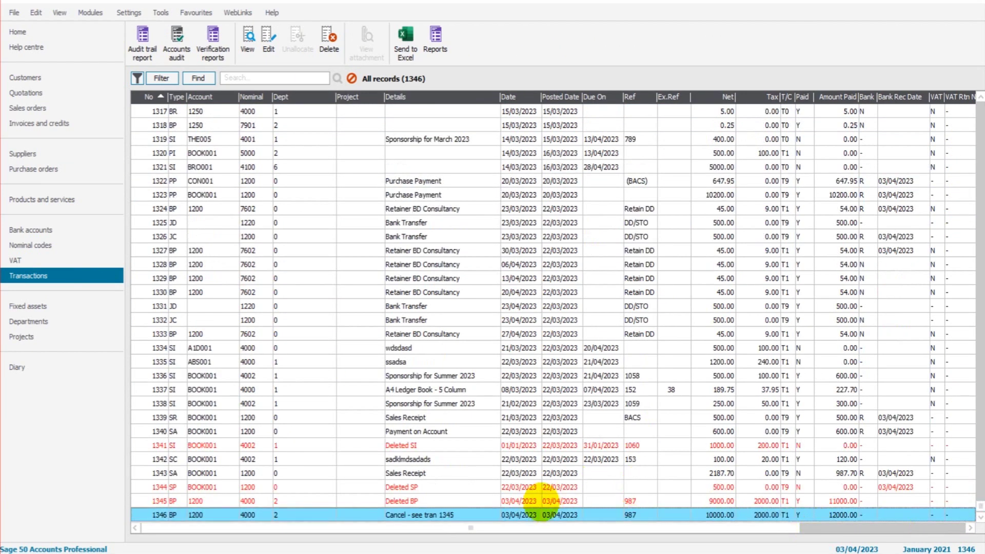
# Check transactions 1343 to 1346, confirming deleted 1345 and cancelling entry 1346 show red.
pyautogui.click(541, 501)
pyautogui.click(539, 473)
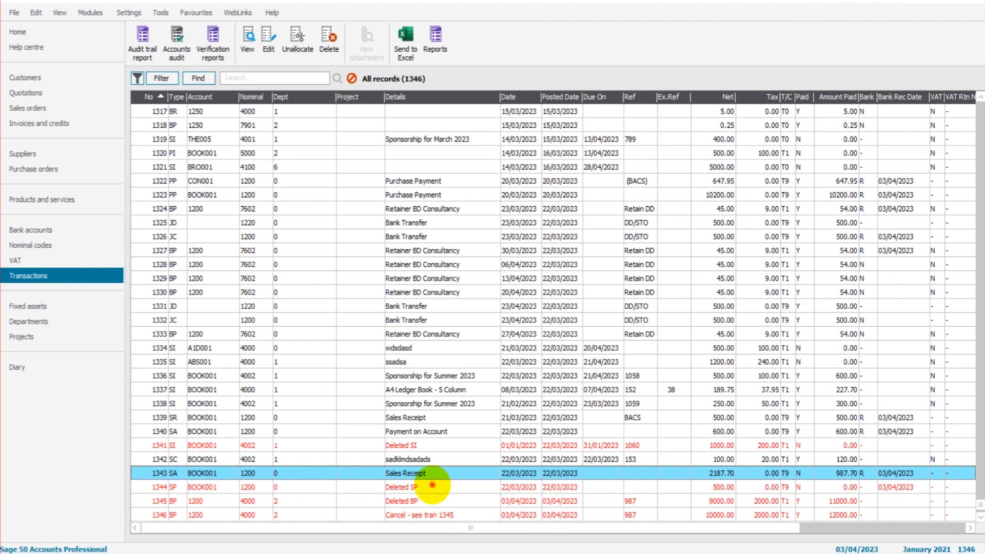
pyautogui.click(430, 501)
pyautogui.click(425, 515)
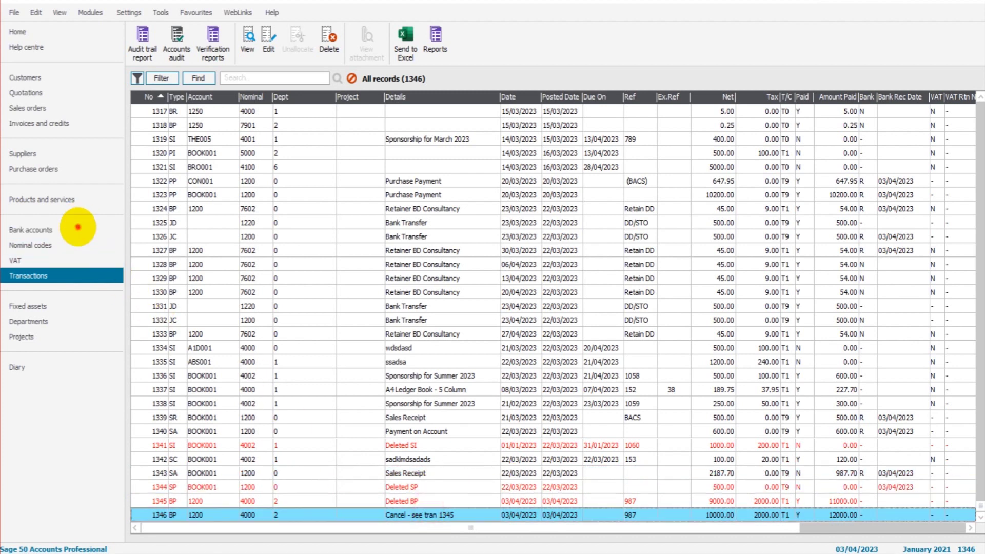
pyautogui.click(76, 229)
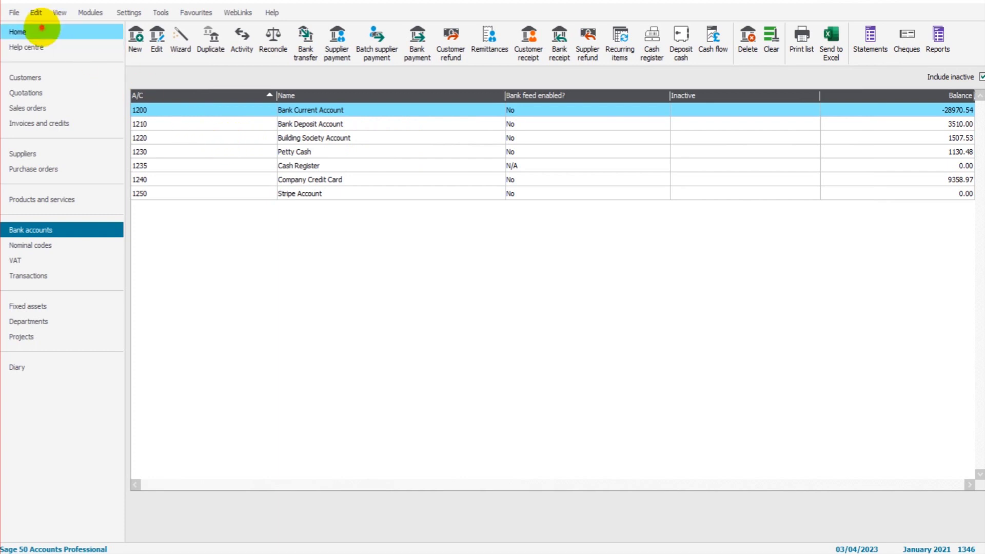
# Go back to the Home page with its data clean-up banner.
pyautogui.click(40, 31)
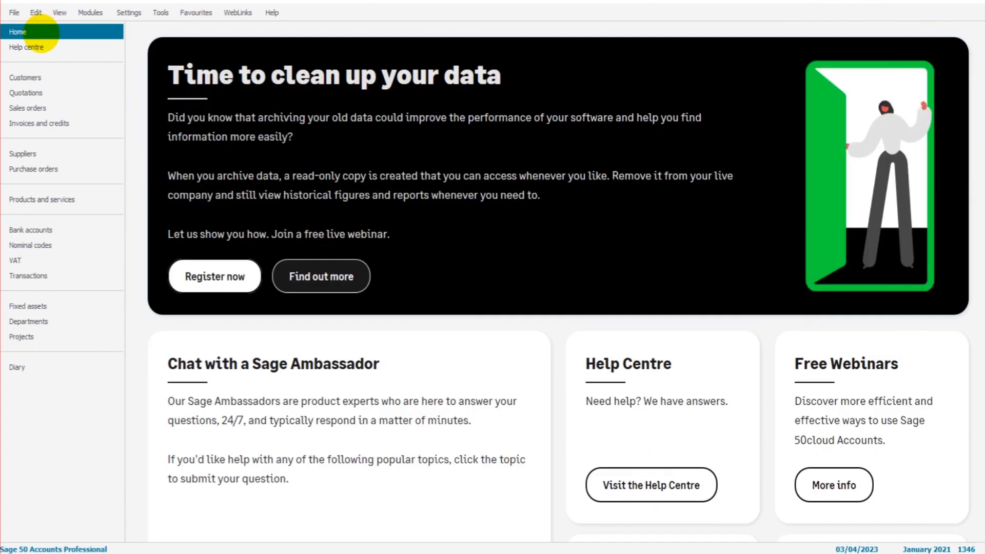